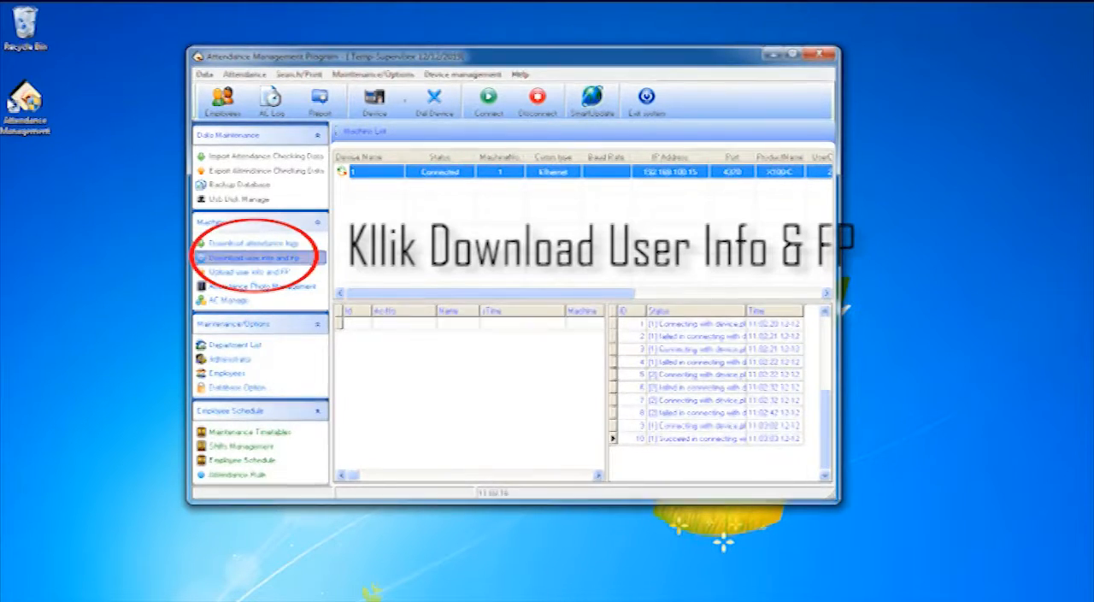
# Download the user info and fingerprints from the device, and save employee AC No. 1 with gender Male and title IT
pyautogui.click(259, 258)
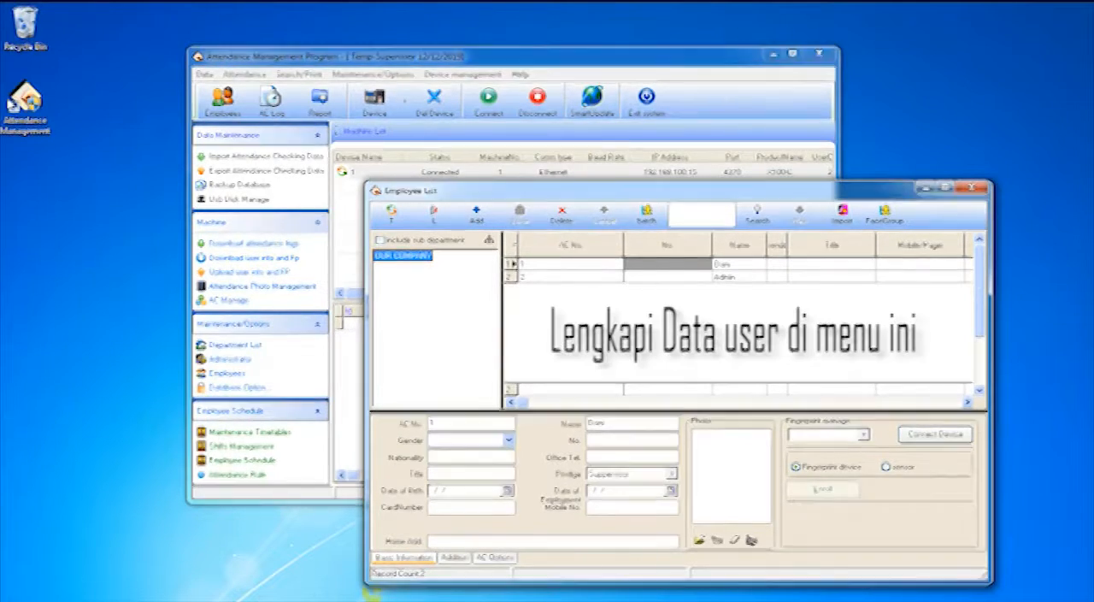
pyautogui.click(667, 264)
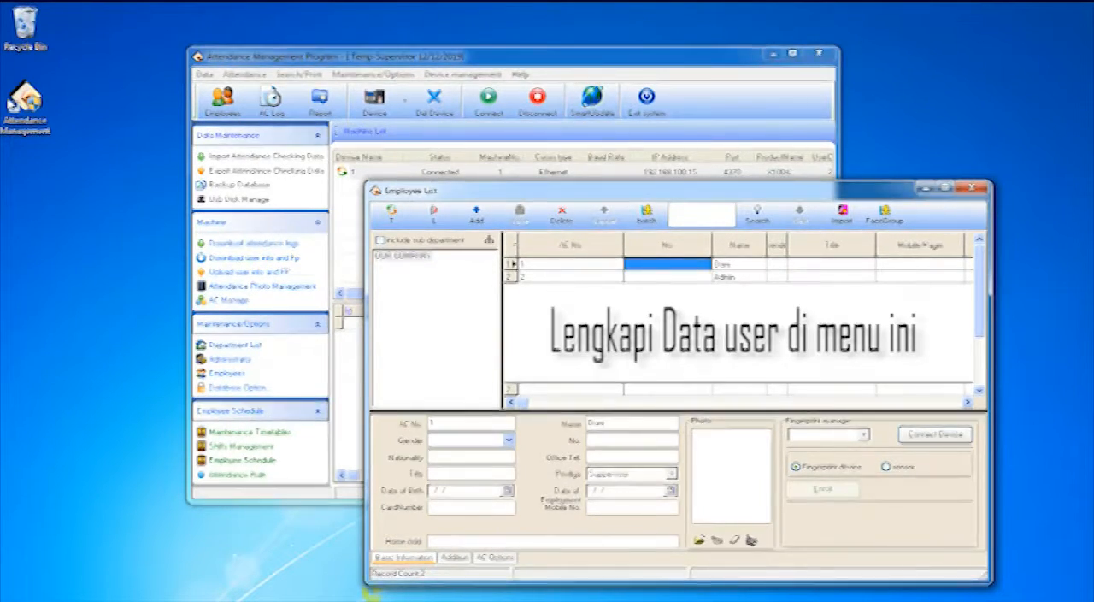
pyautogui.click(508, 439)
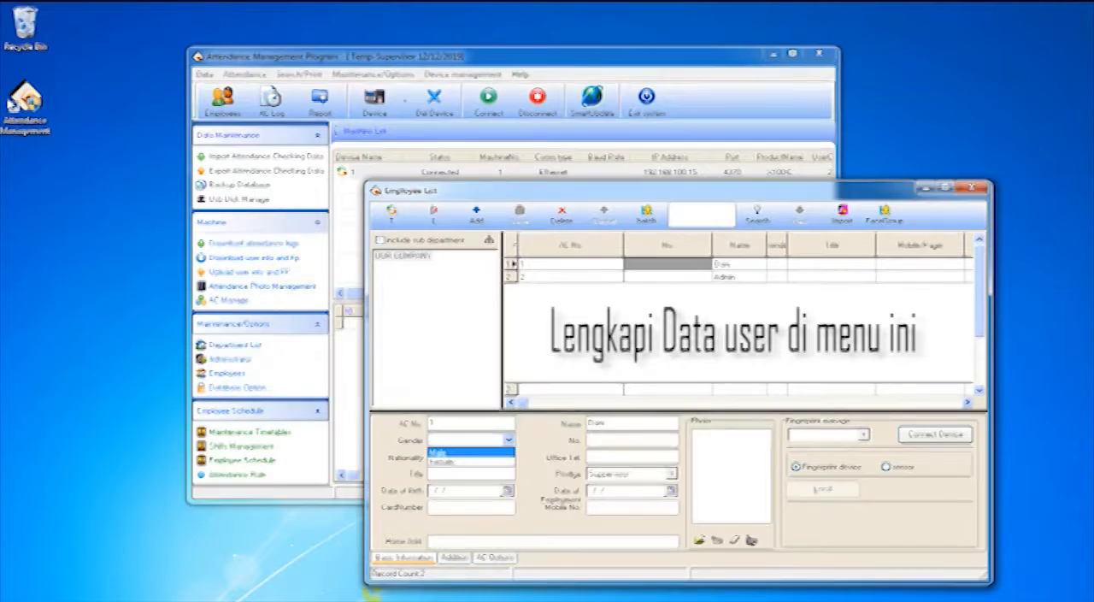
pyautogui.click(470, 453)
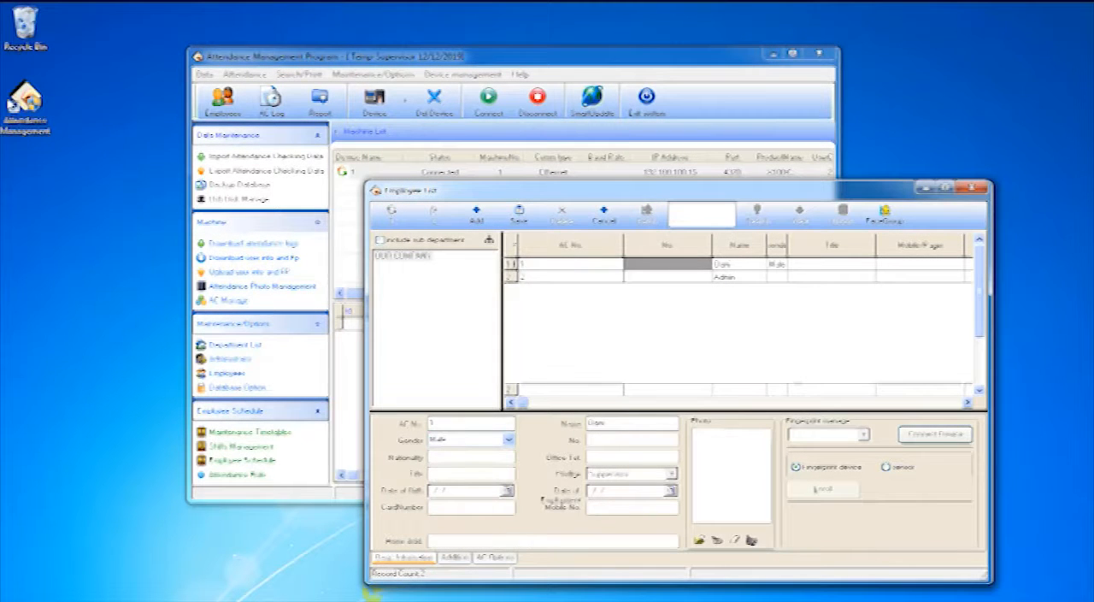
pyautogui.click(519, 214)
# Set the gender of employee AC No. 2 to Female and the title to Admin, and save the record
pyautogui.click(572, 277)
pyautogui.click(509, 440)
pyautogui.click(470, 463)
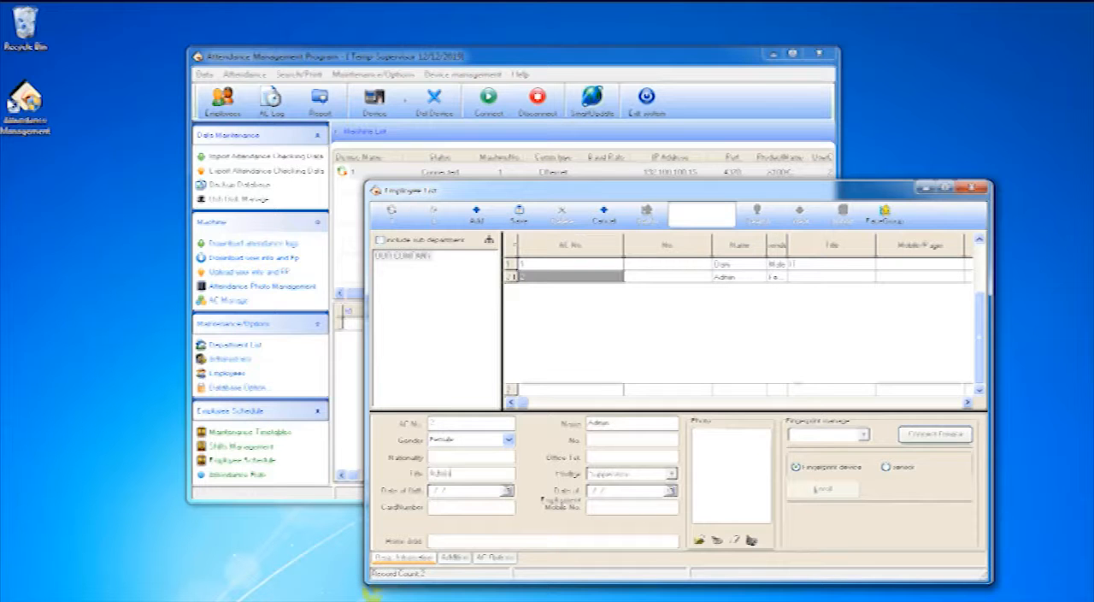
pyautogui.click(519, 214)
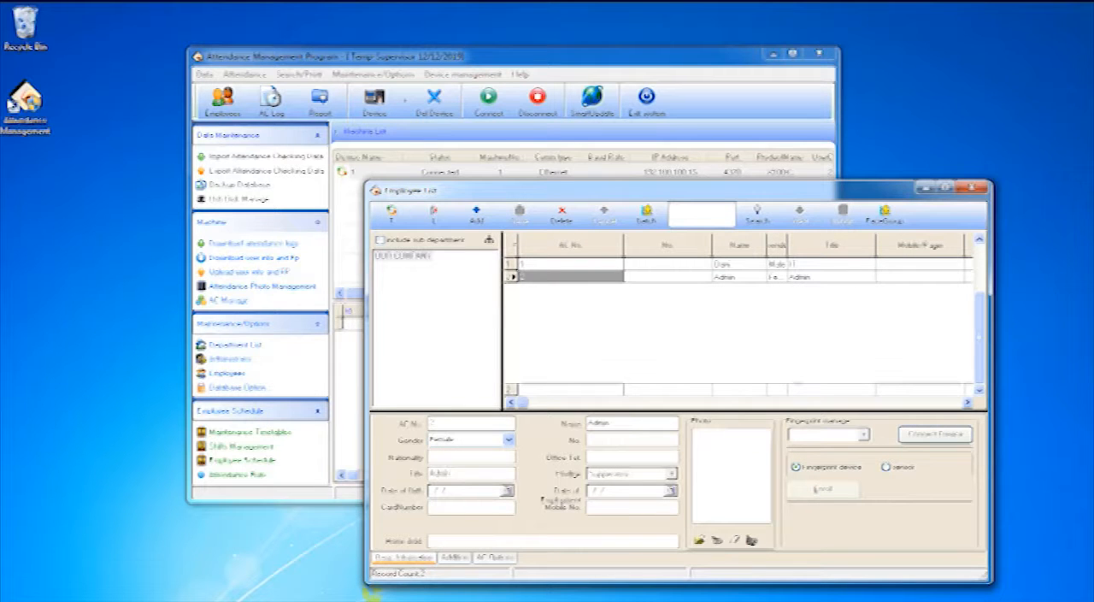
pyautogui.click(973, 186)
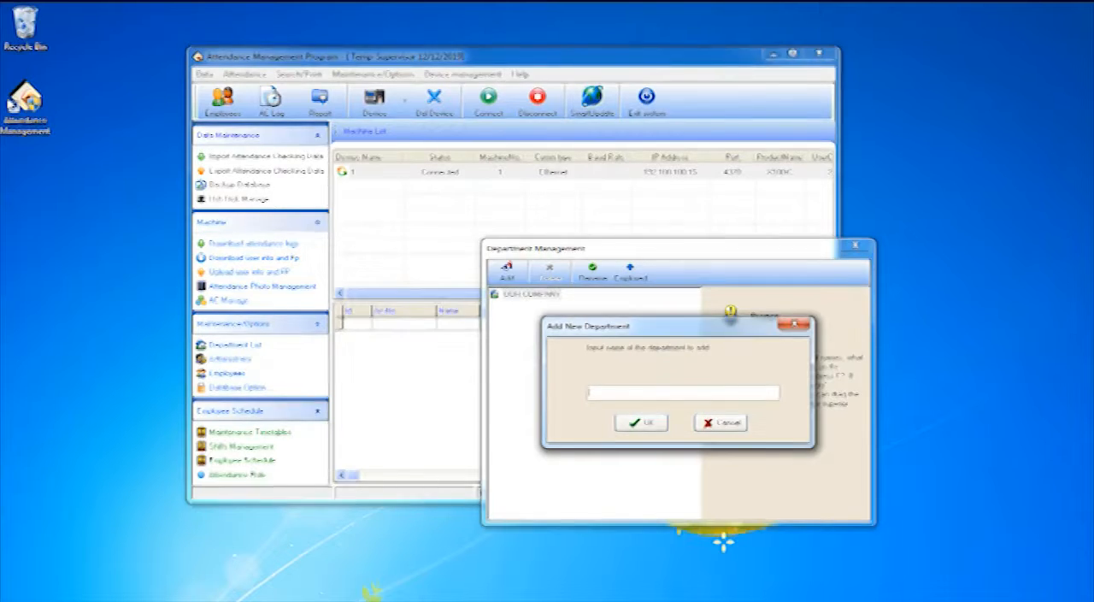
# Add a department named Office under OUR COMPANY and close the department management
pyautogui.write('office')
pyautogui.press('BackSpace')
pyautogui.press('BackSpace')
pyautogui.press('BackSpace')
pyautogui.press('BackSpace')
pyautogui.press('BackSpace')
pyautogui.press('BackSpace')
pyautogui.write('Office')
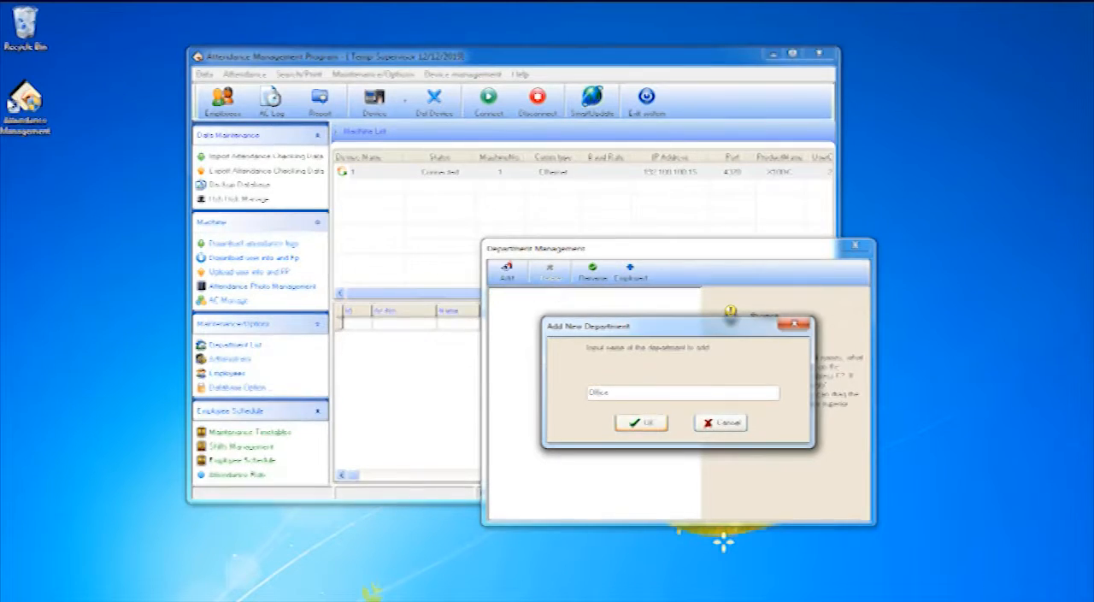
pyautogui.press('Return')
pyautogui.moveTo(526, 305); pyautogui.dragTo(546, 313)
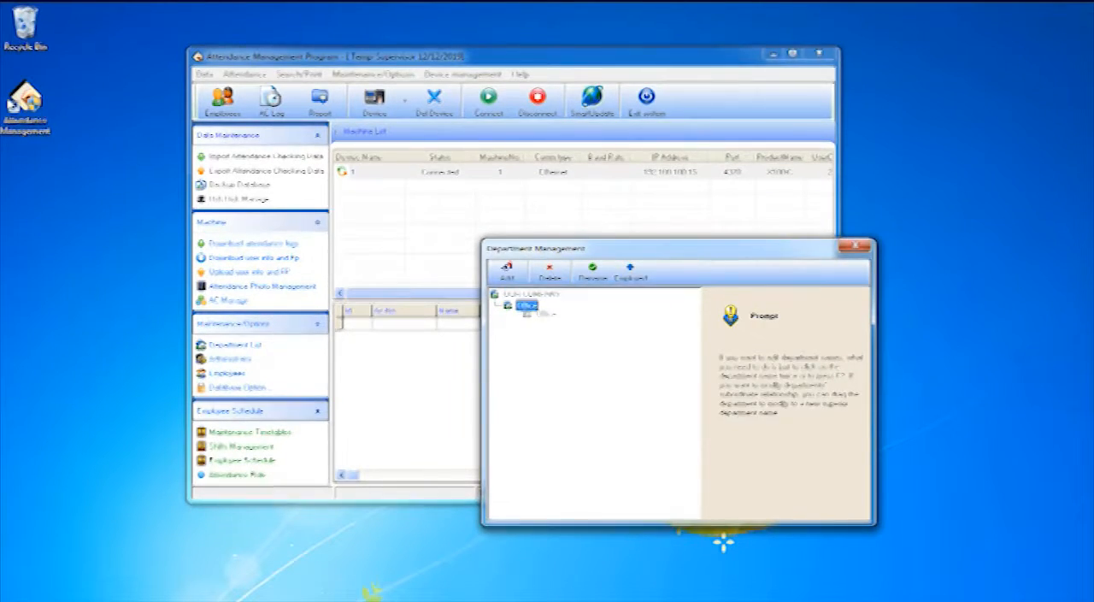
pyautogui.click(531, 294)
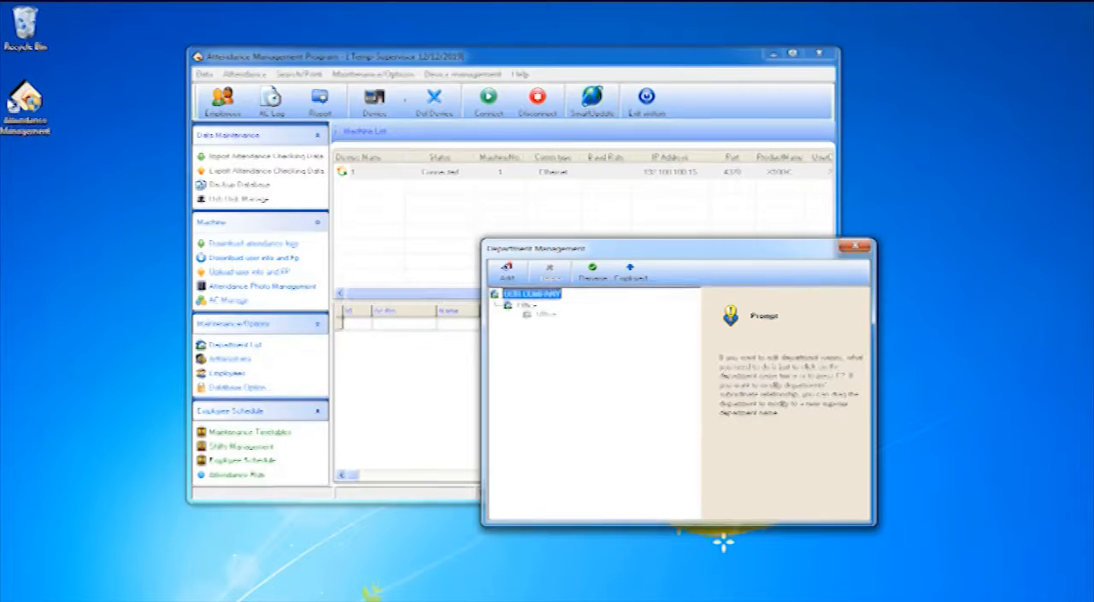
pyautogui.click(855, 246)
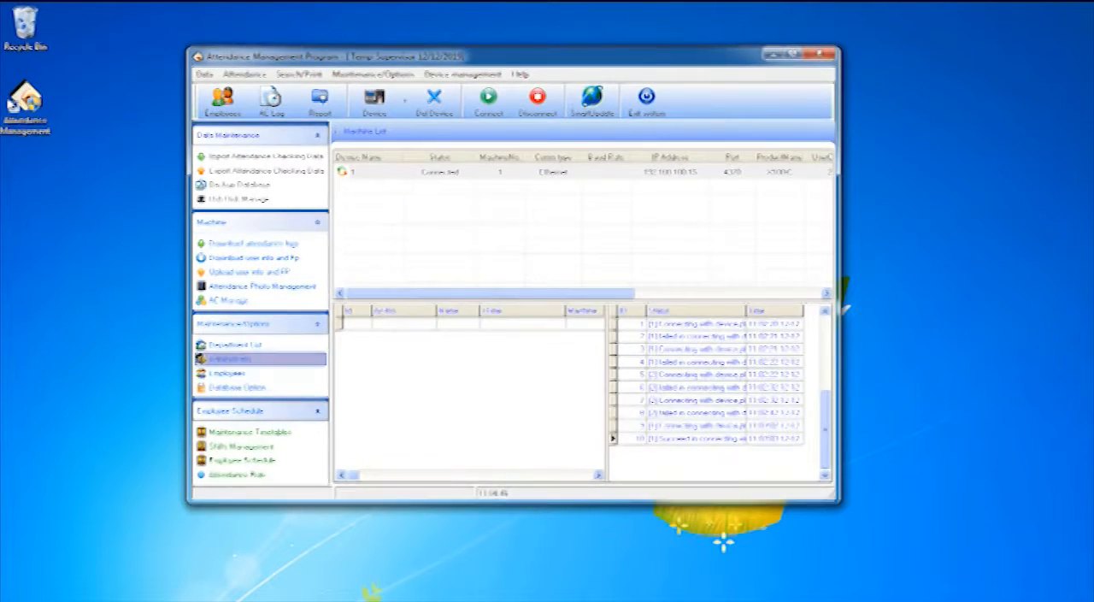
# Transfer employee AC No. 1 from OUR COMPANY to the Office department
pyautogui.click(227, 373)
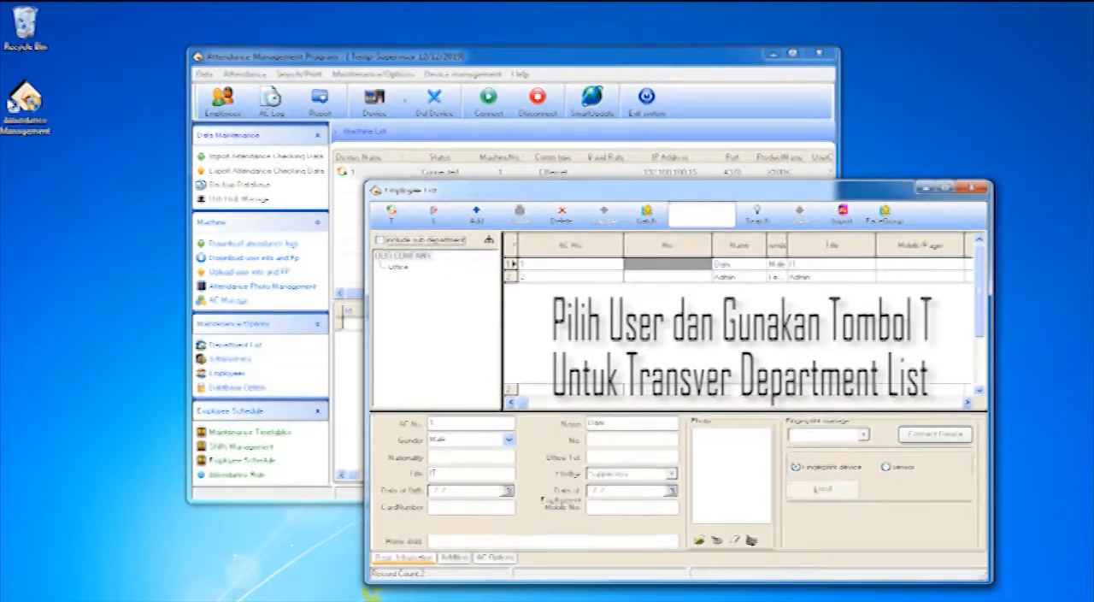
pyautogui.click(403, 256)
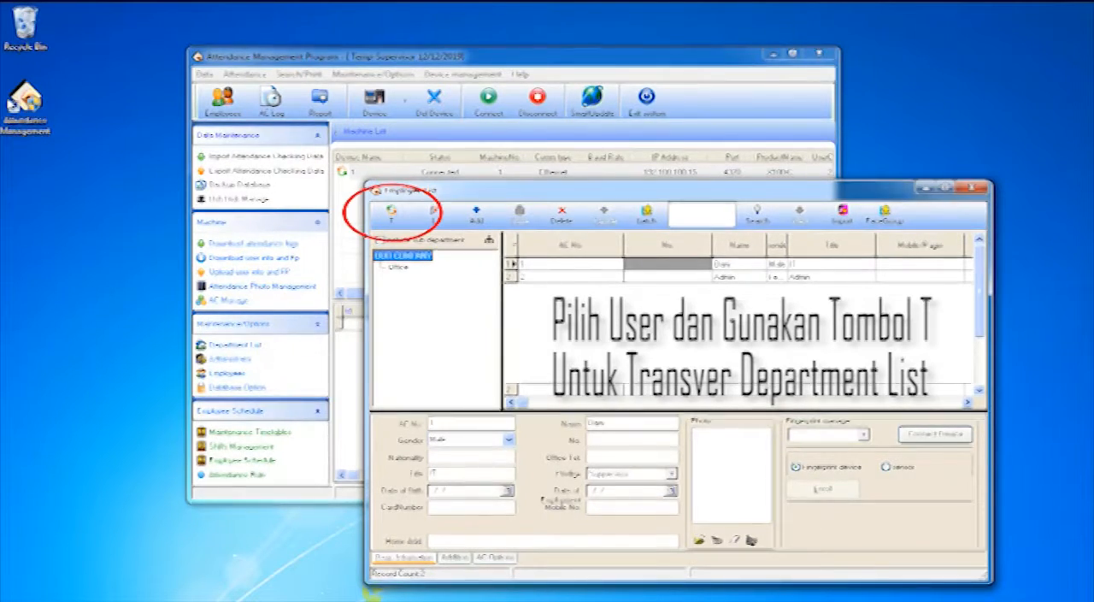
pyautogui.click(398, 267)
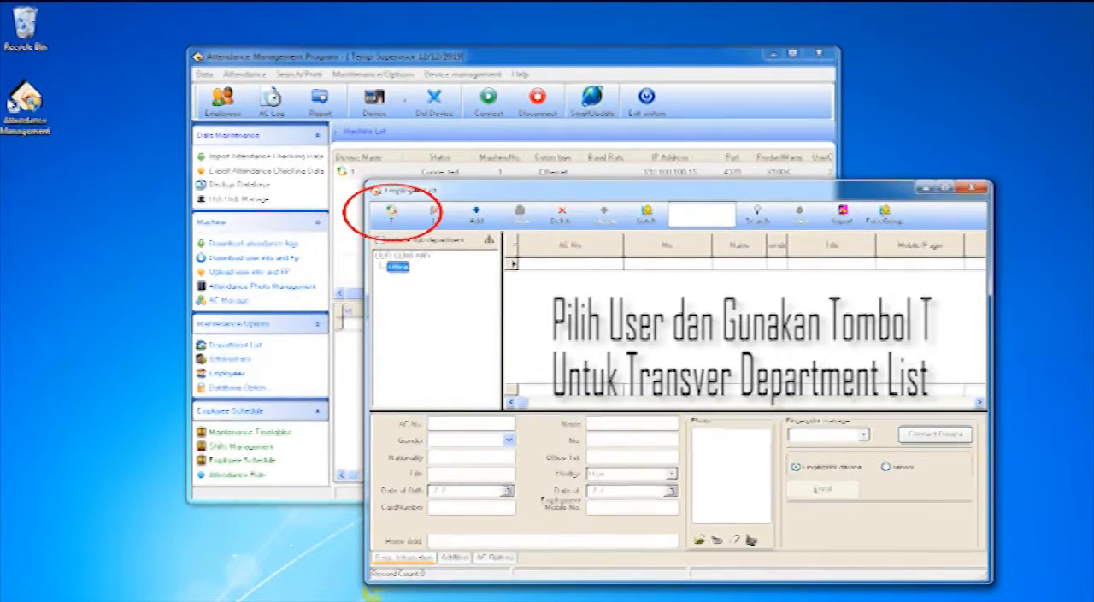
pyautogui.click(403, 255)
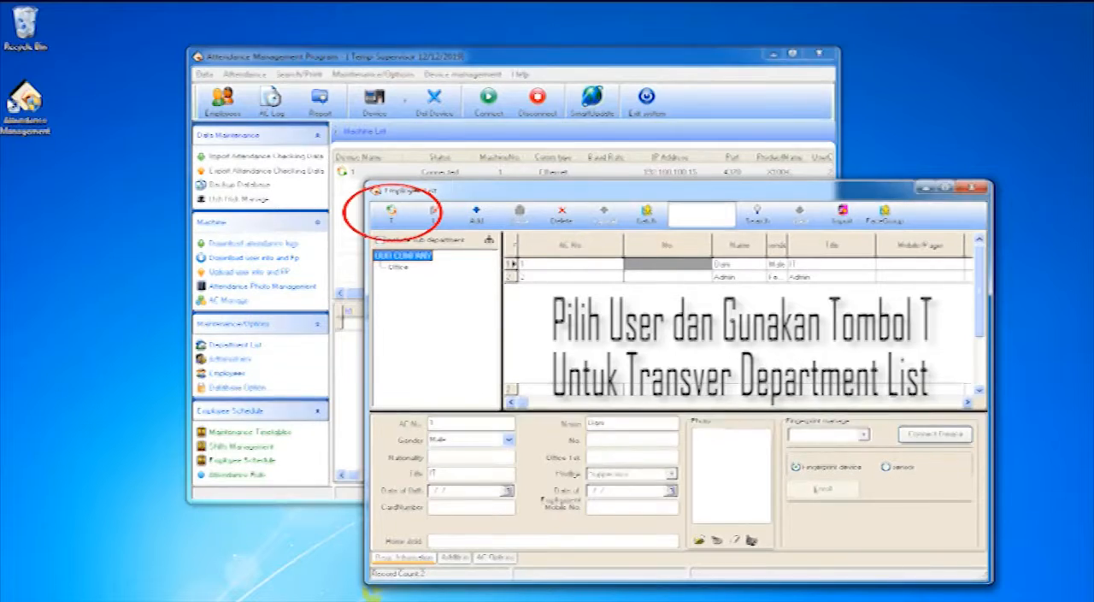
pyautogui.click(667, 264)
pyautogui.click(571, 264)
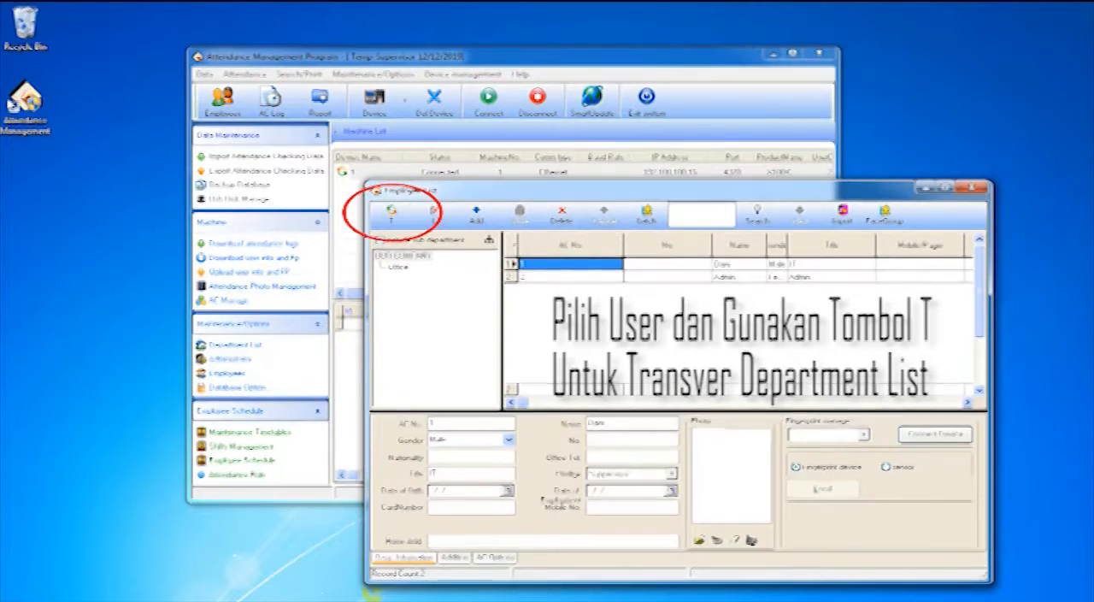
pyautogui.click(392, 214)
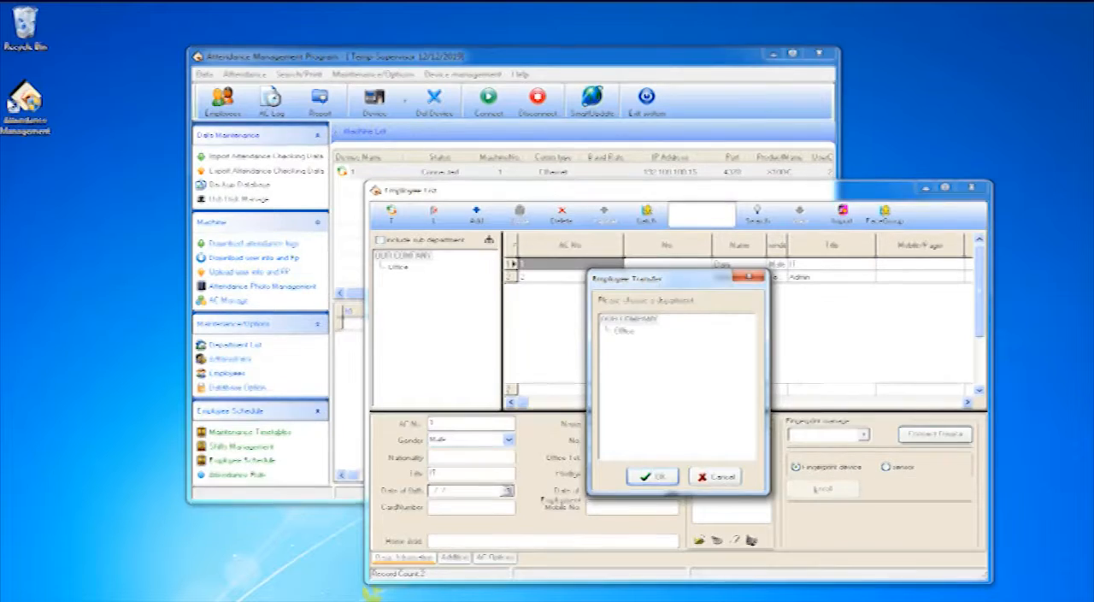
pyautogui.click(624, 331)
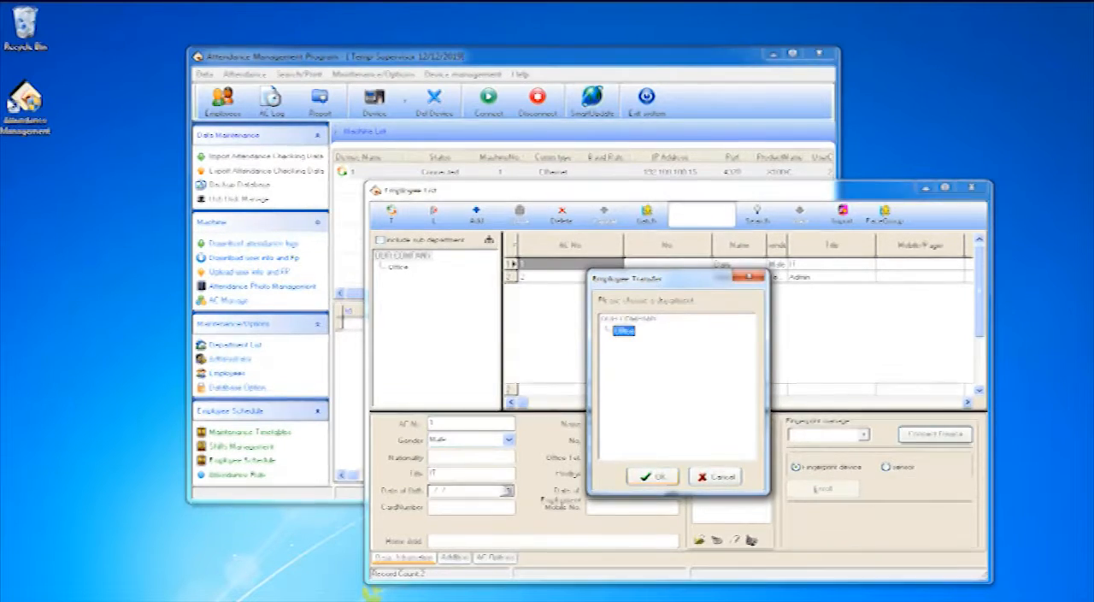
pyautogui.click(652, 477)
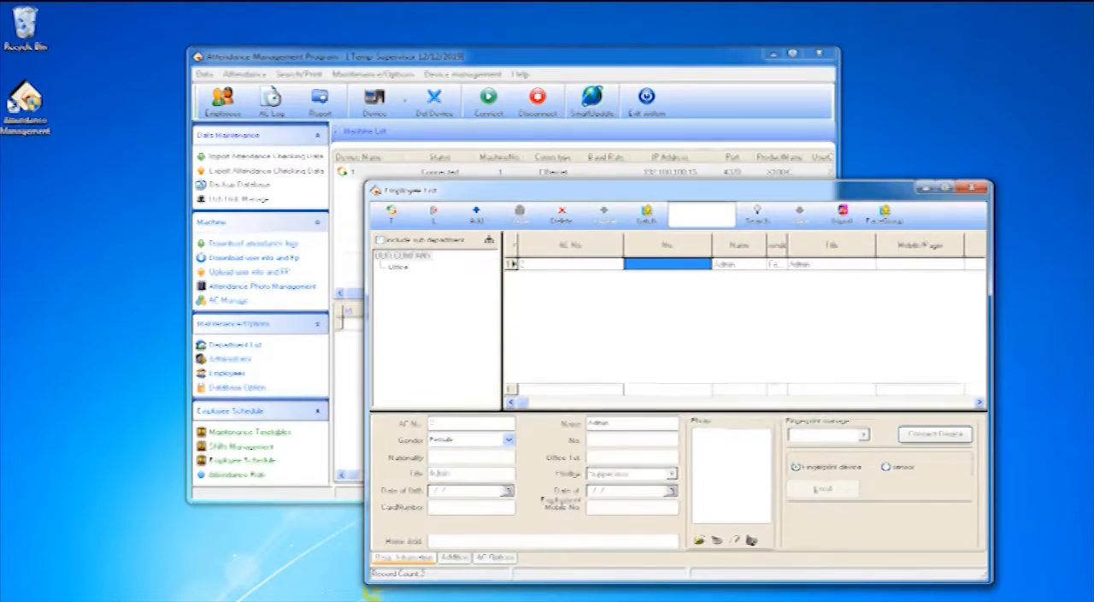
pyautogui.click(399, 267)
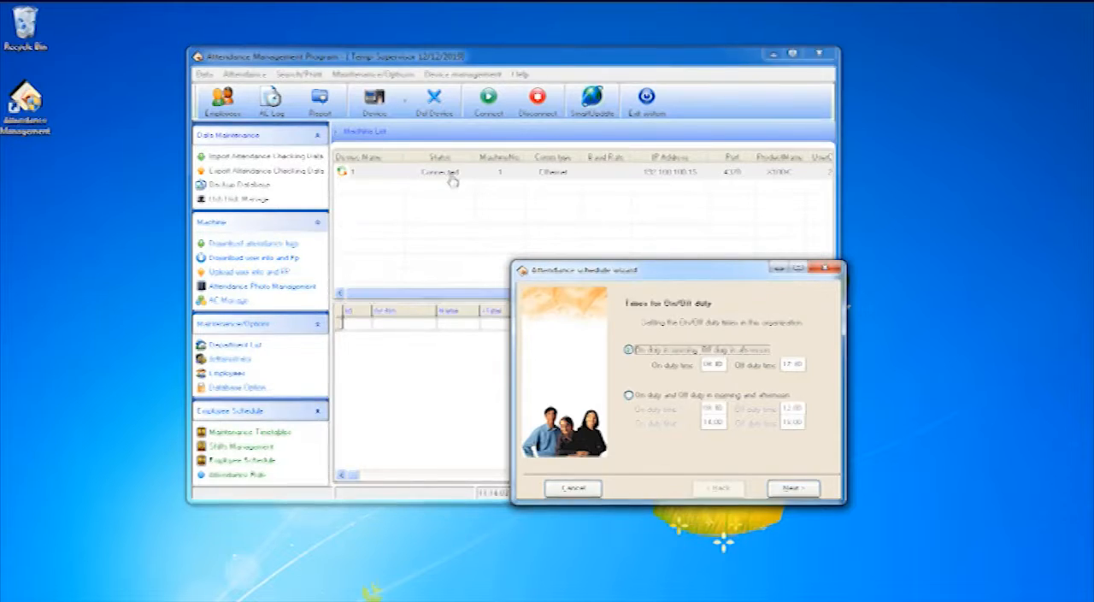
# In the attendance schedule wizard, set the on-duty time to 07:45 and the off-duty time to 17:00
pyautogui.click(713, 364)
pyautogui.press('Left')
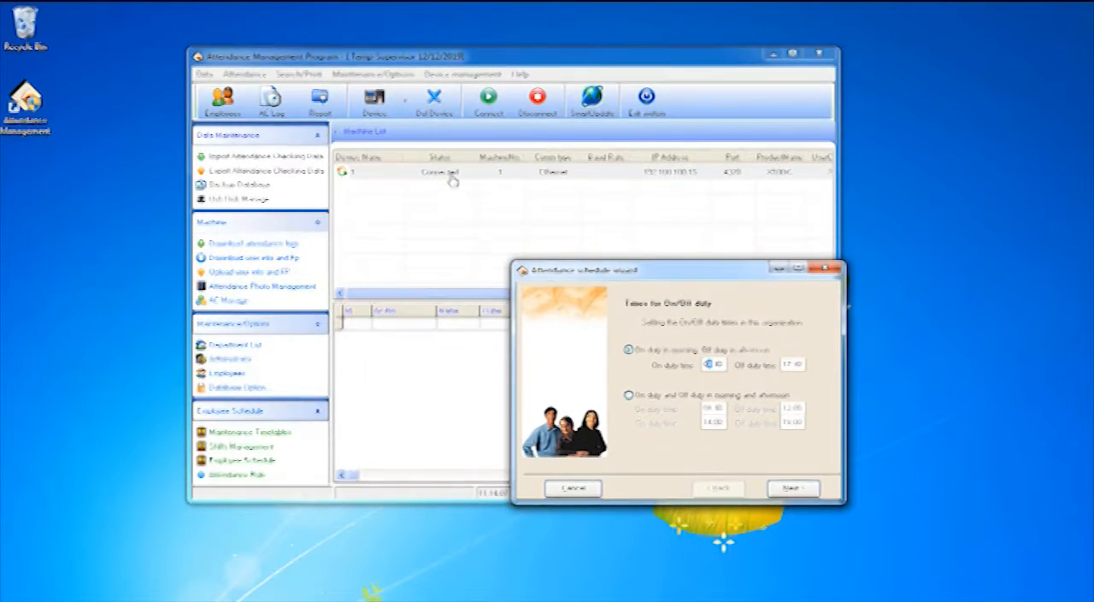
pyautogui.press('Tab')
pyautogui.hotkey('shift', 'Tab')
pyautogui.press('Left')
pyautogui.write('745')
pyautogui.press('Return')
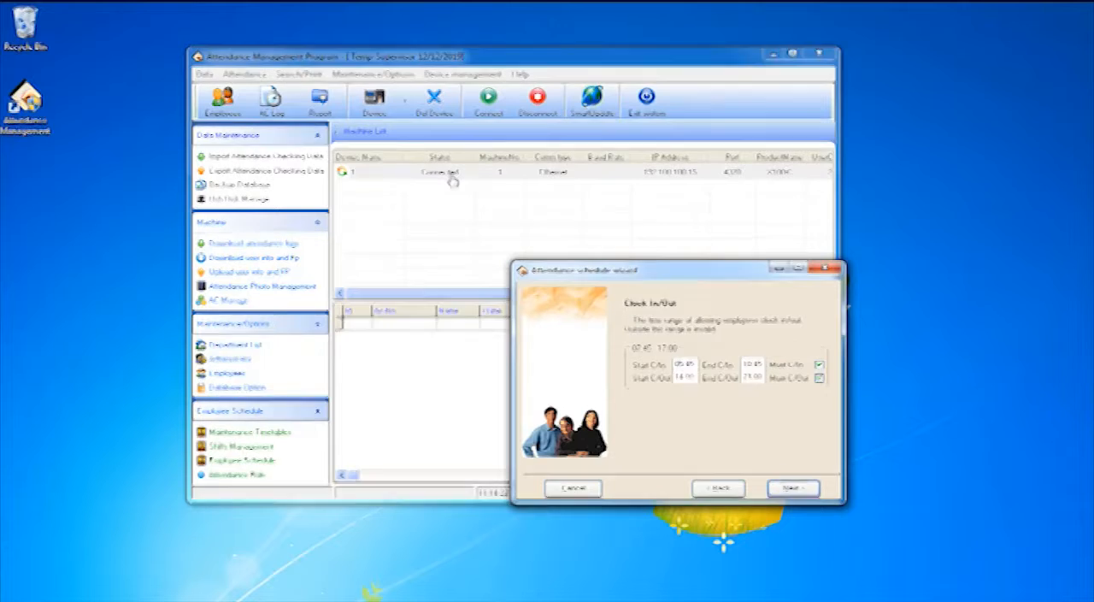
# Set the start of the allowed clock-in range to 05:00 and accept the clock in/out settings
pyautogui.press('Tab')
pyautogui.press('Right')
pyautogui.write('00')
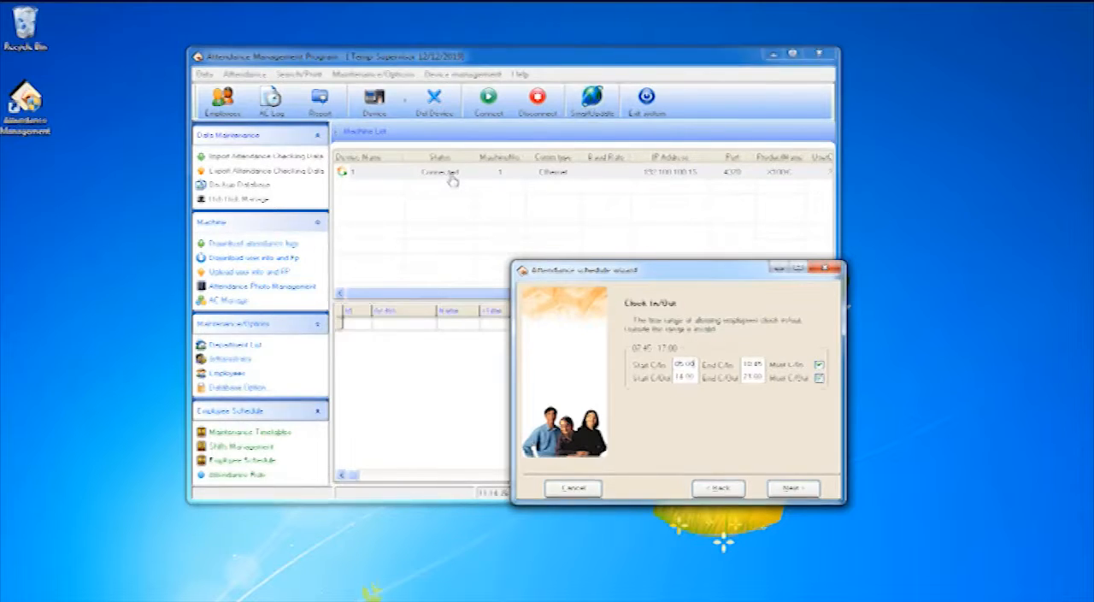
pyautogui.press('Return')
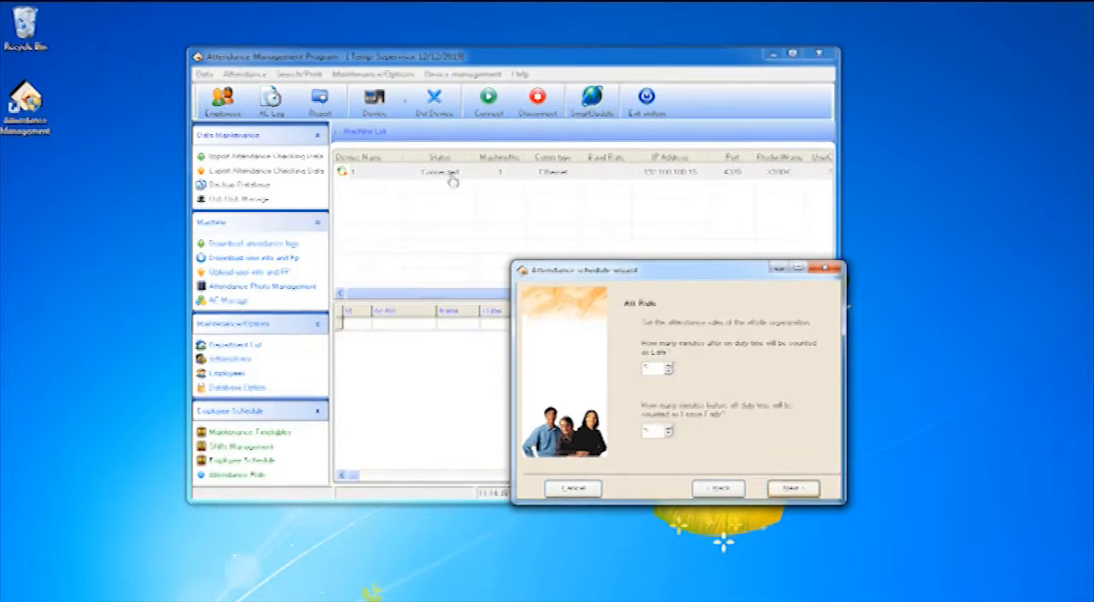
# Set the minutes counted as late and as leaving early to 1 each, and finish the schedule wizard
pyautogui.press('Tab')
pyautogui.write('0')
pyautogui.press('Tab')
pyautogui.write('0')
pyautogui.press('Return')
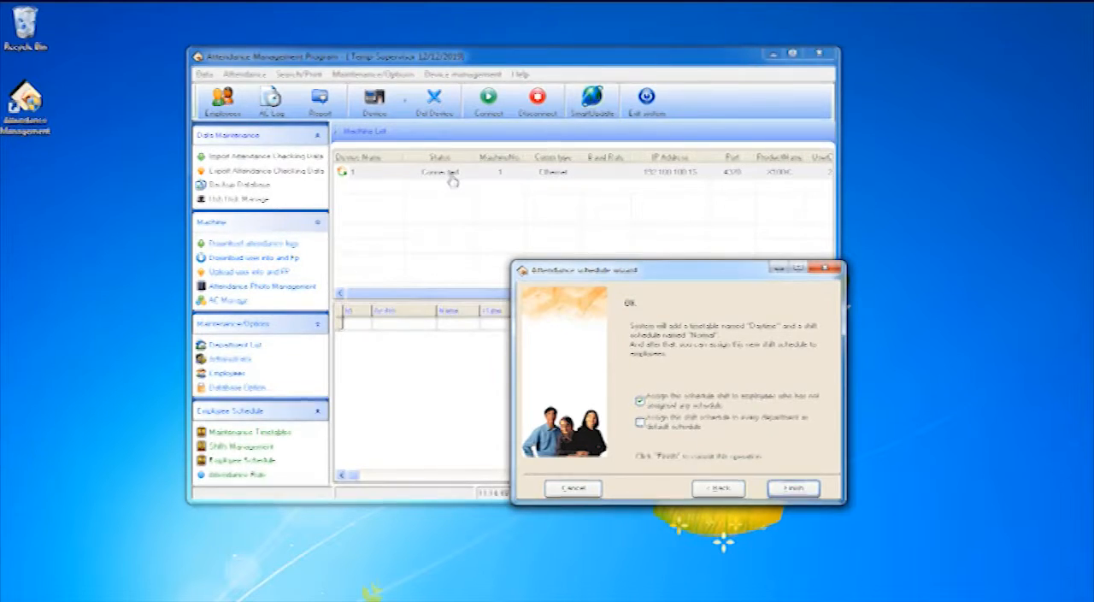
pyautogui.press('space')
pyautogui.press('Return')
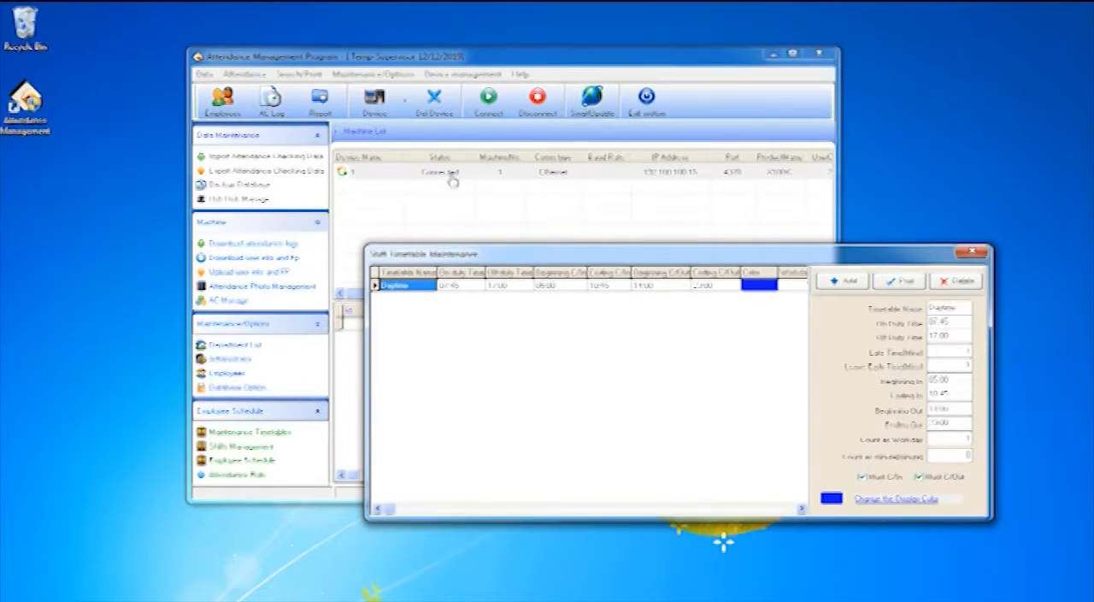
# Rename the Daytime timetable as 07:45-17:00
pyautogui.press('Tab')
pyautogui.hotkey('ctrl', 'a')
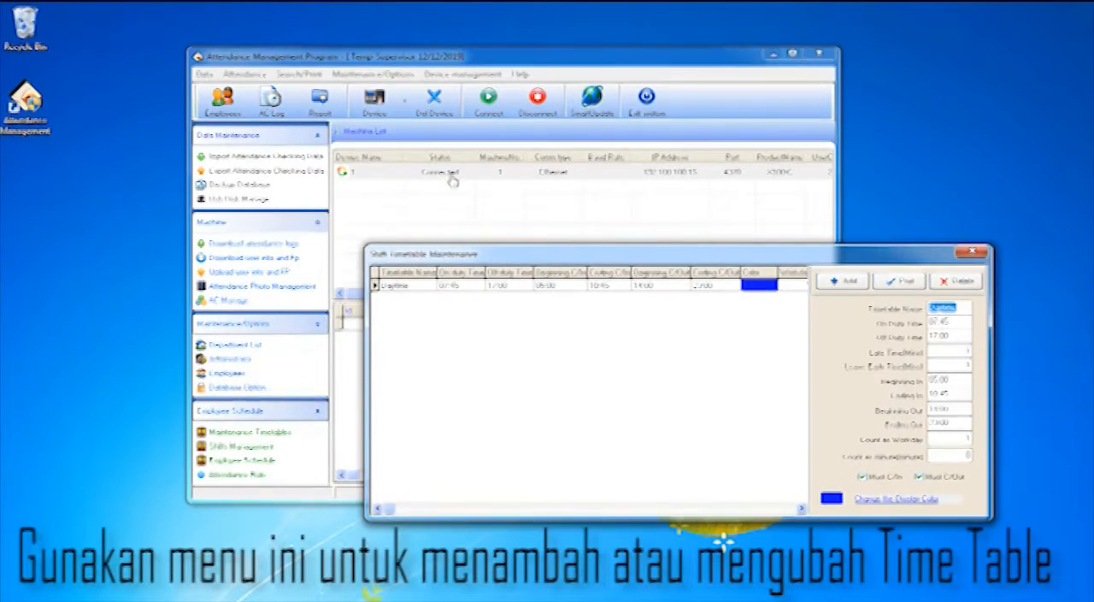
pyautogui.write('SP1:45')
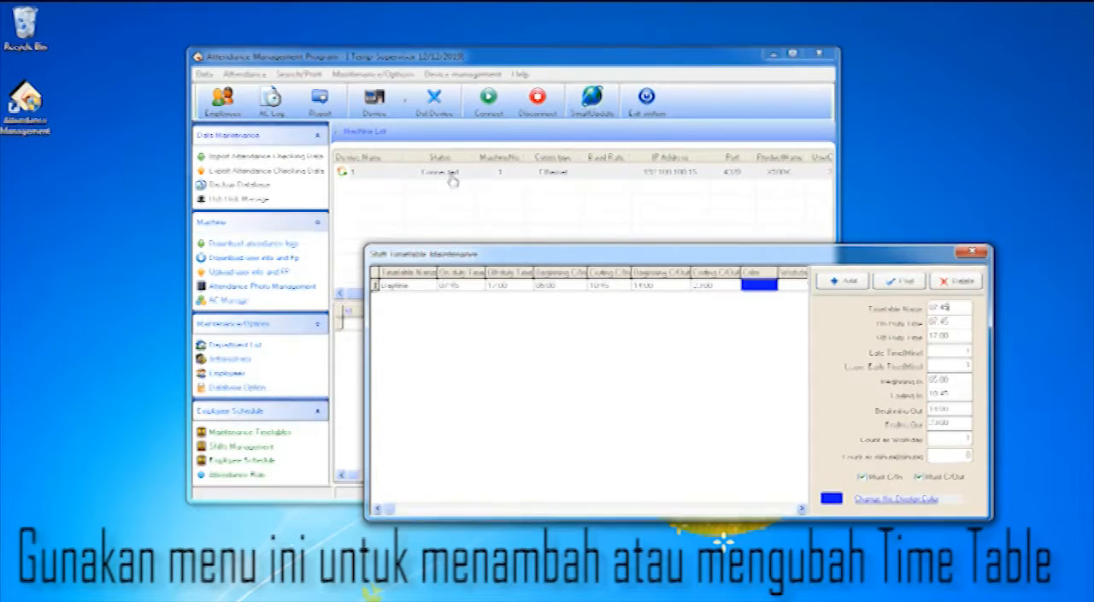
pyautogui.write(' t17:00')
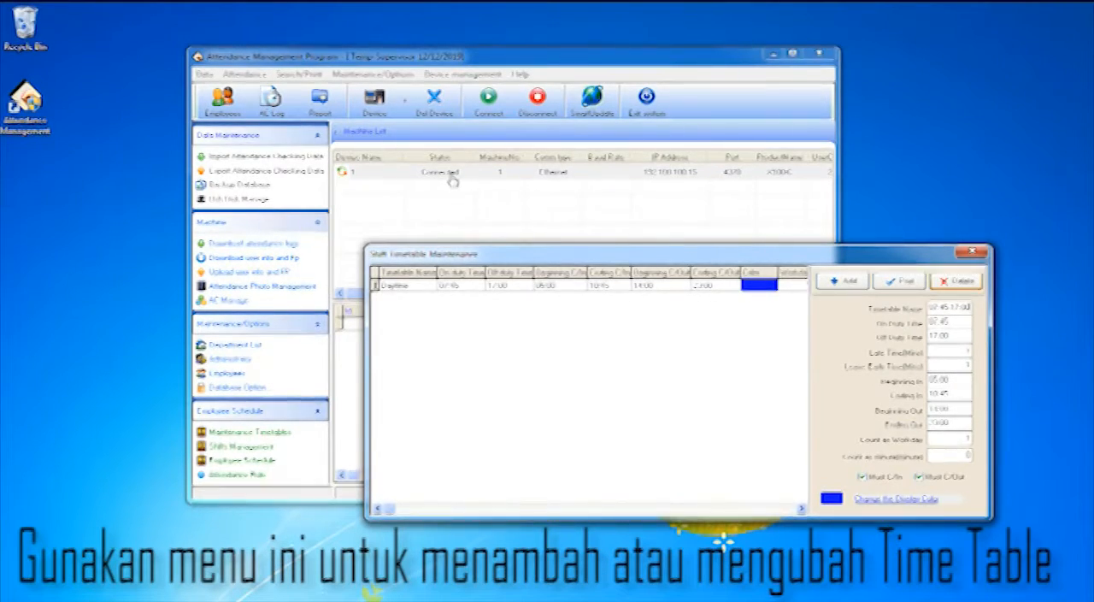
# Add a timetable named 07:45-15:00 with on-duty time 07:45 and off-duty time 15:00
pyautogui.click(843, 281)
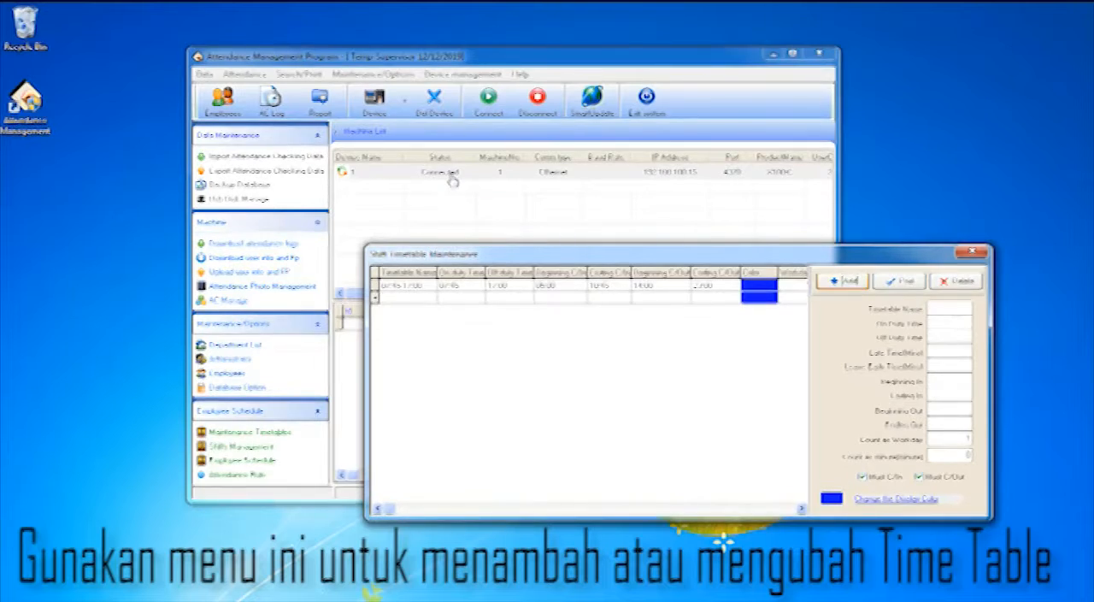
pyautogui.write('07')
pyautogui.write(':45')
pyautogui.write(' 17')
pyautogui.write(':00')
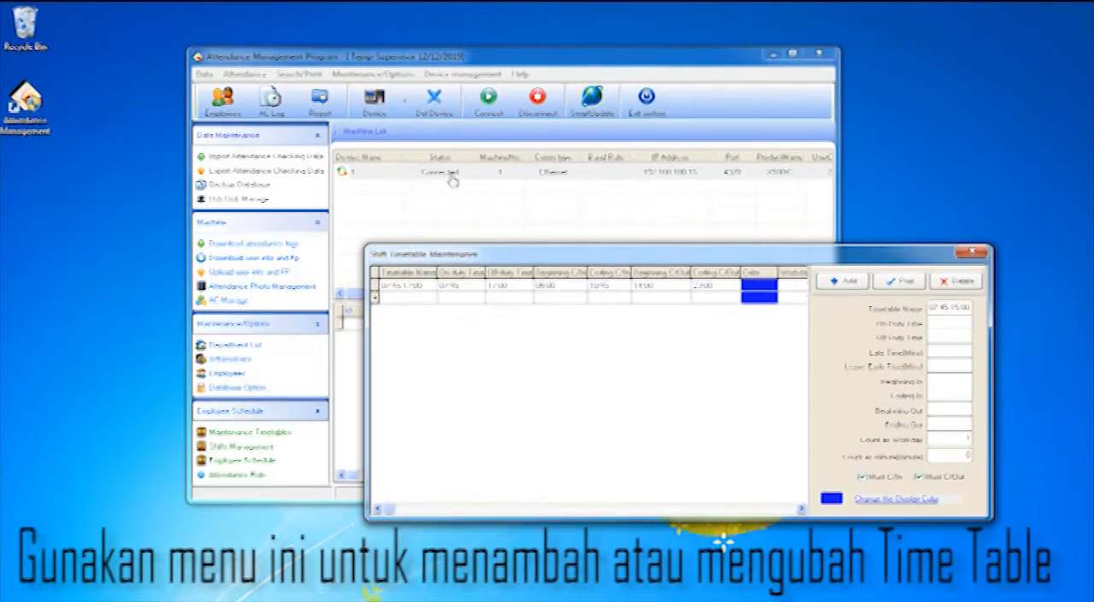
pyautogui.press('Tab')
pyautogui.write('07:')
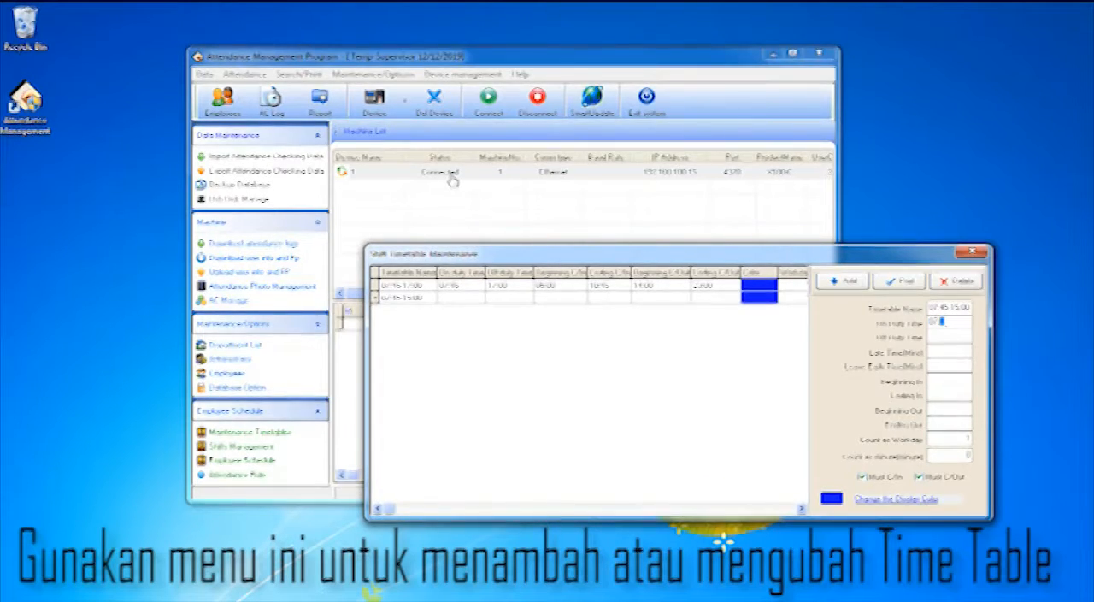
pyautogui.write('45')
pyautogui.press('Tab')
pyautogui.write('15')
# Set the new timetable's late and leave-early limits to 1 minute, clock-in range to 05:00-10:45 and clock-out start to 14:00
pyautogui.press('Tab')
pyautogui.press('Tab')
pyautogui.write('1')
pyautogui.press('Tab')
pyautogui.write('0500')
pyautogui.press('Tab')
pyautogui.write('10:45')
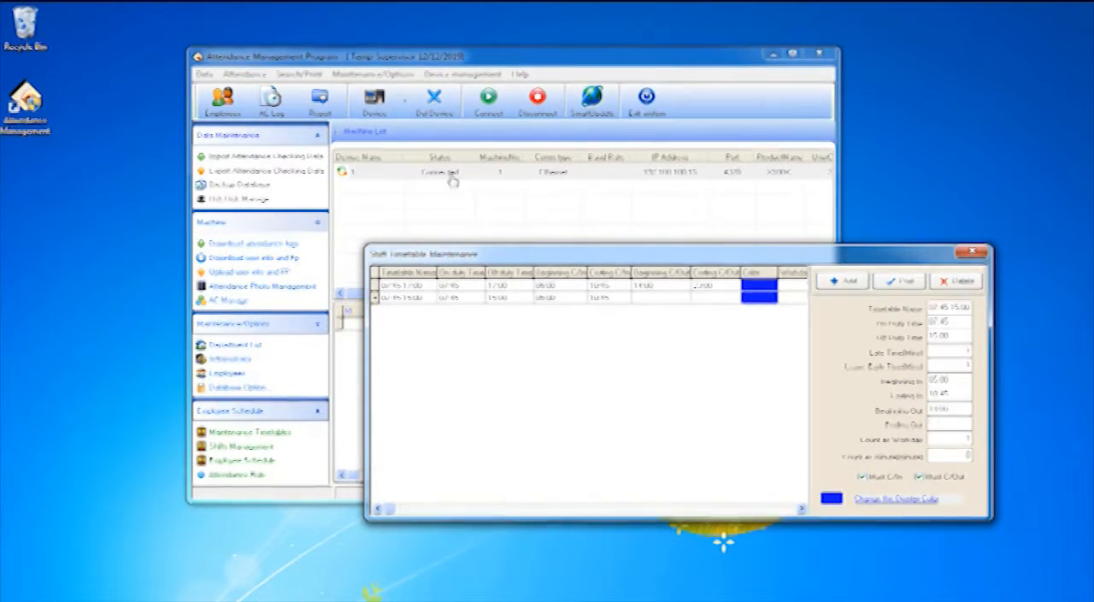
# Set the new timetable's clock-out end to 23:00 and post the record
pyautogui.press('Tab')
pyautogui.write('23:00')
pyautogui.press('Tab')
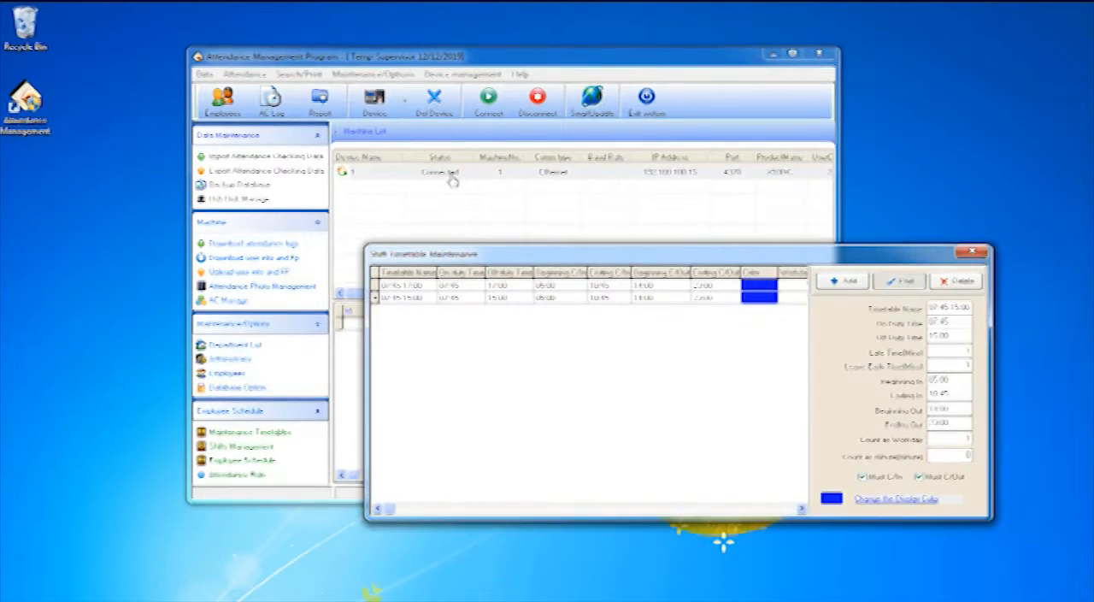
pyautogui.press('Return')
pyautogui.press('Down')
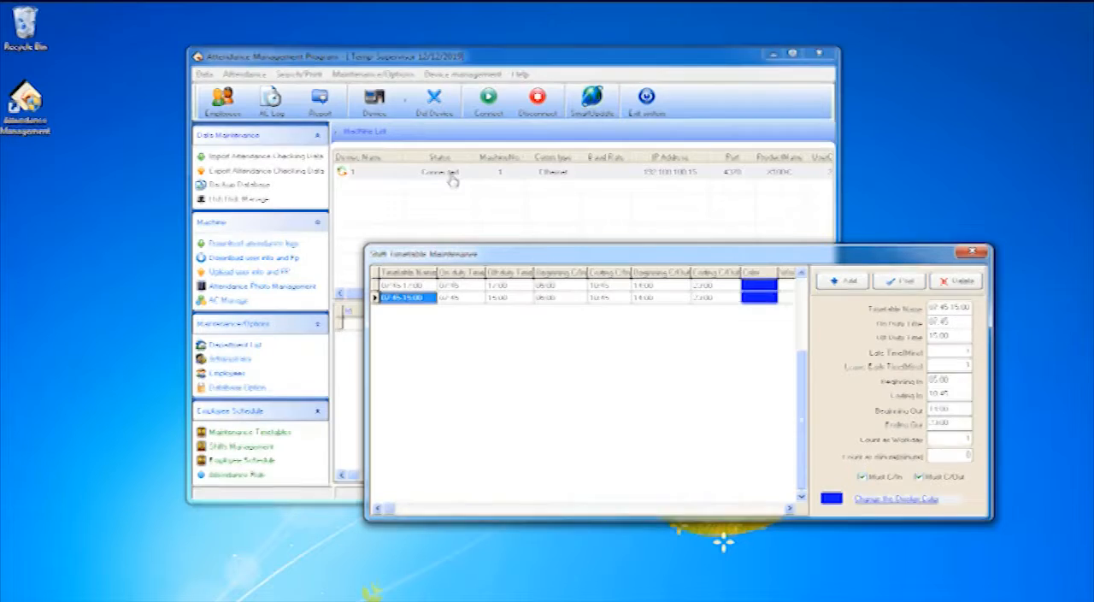
# Close the shift timetable maintenance window and open shift management
pyautogui.hotkey('alt', 'F4')
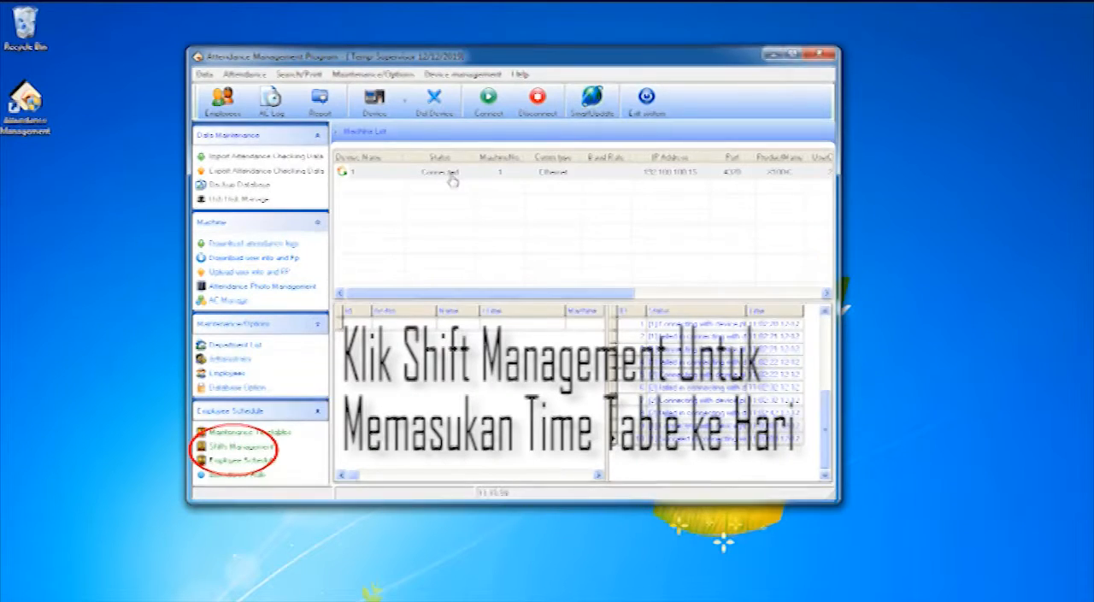
pyautogui.click(241, 446)
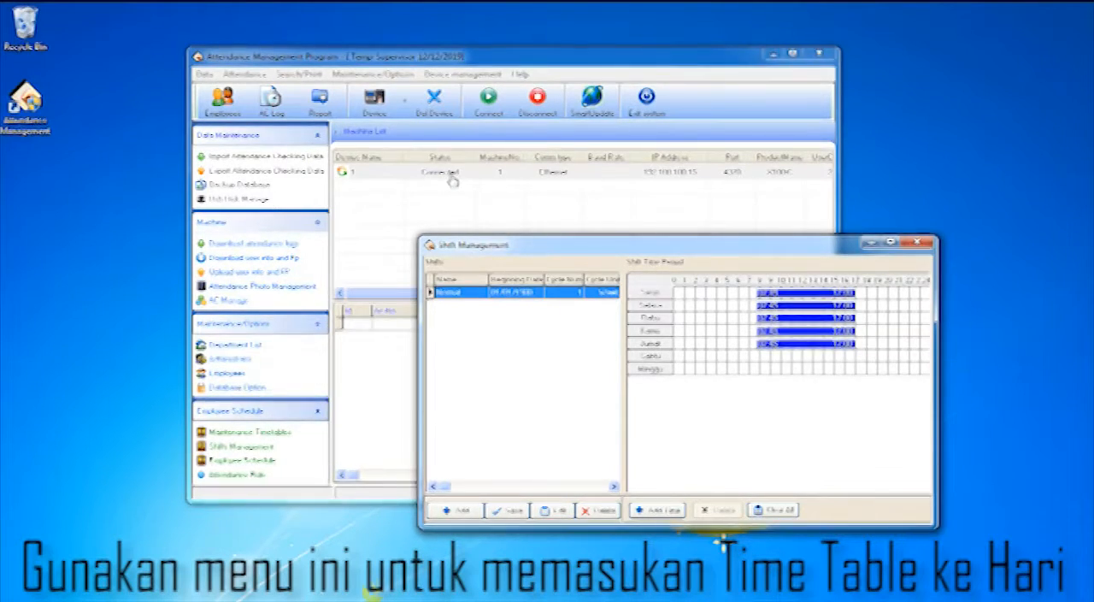
pyautogui.click(553, 511)
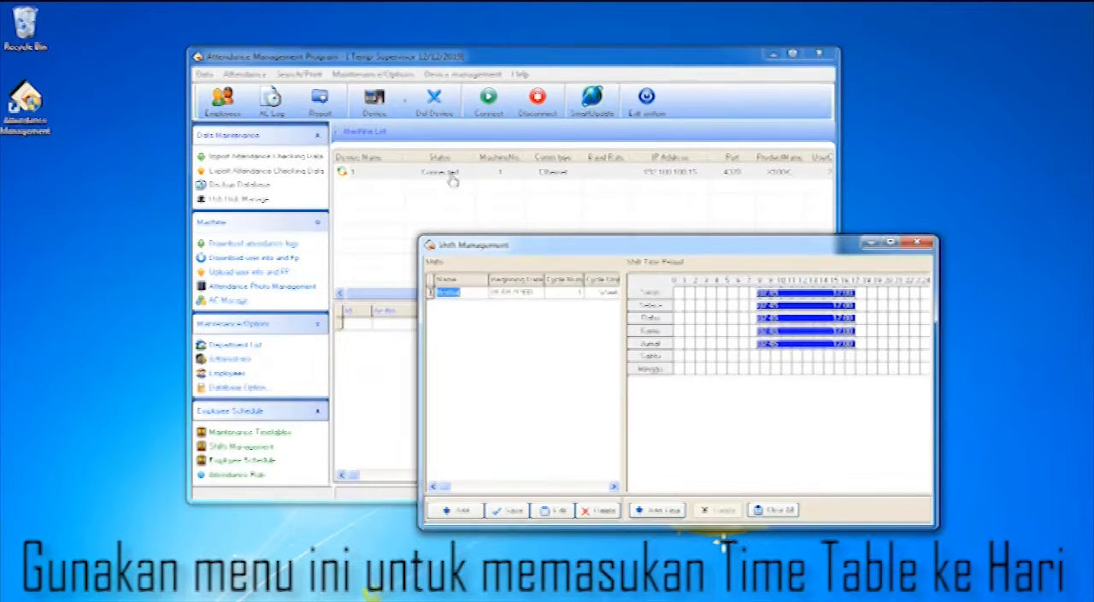
pyautogui.write('Office')
pyautogui.press('Tab')
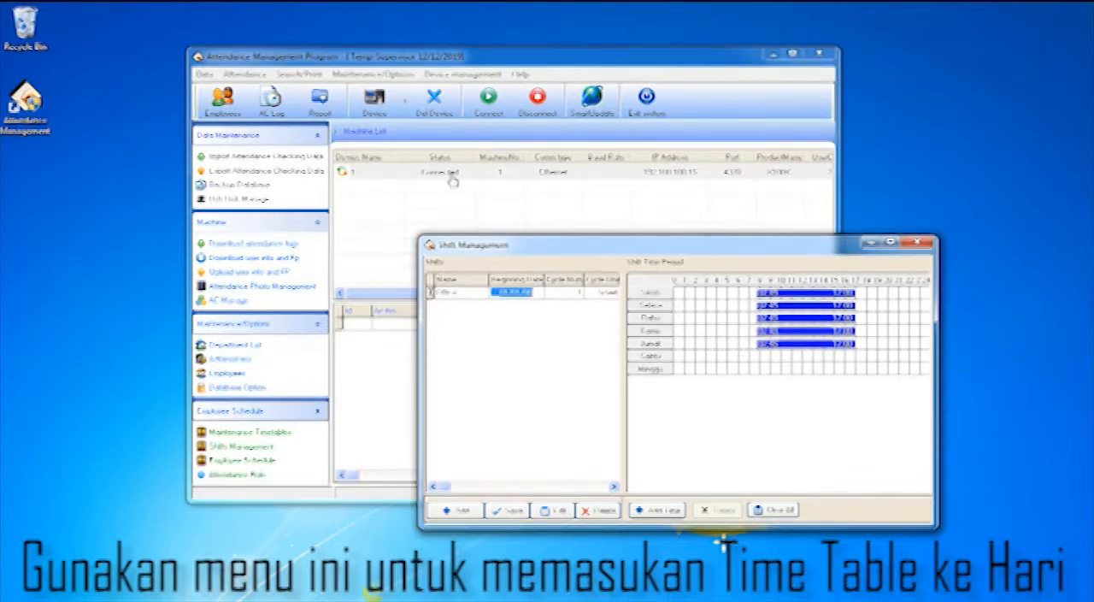
pyautogui.press('Escape')
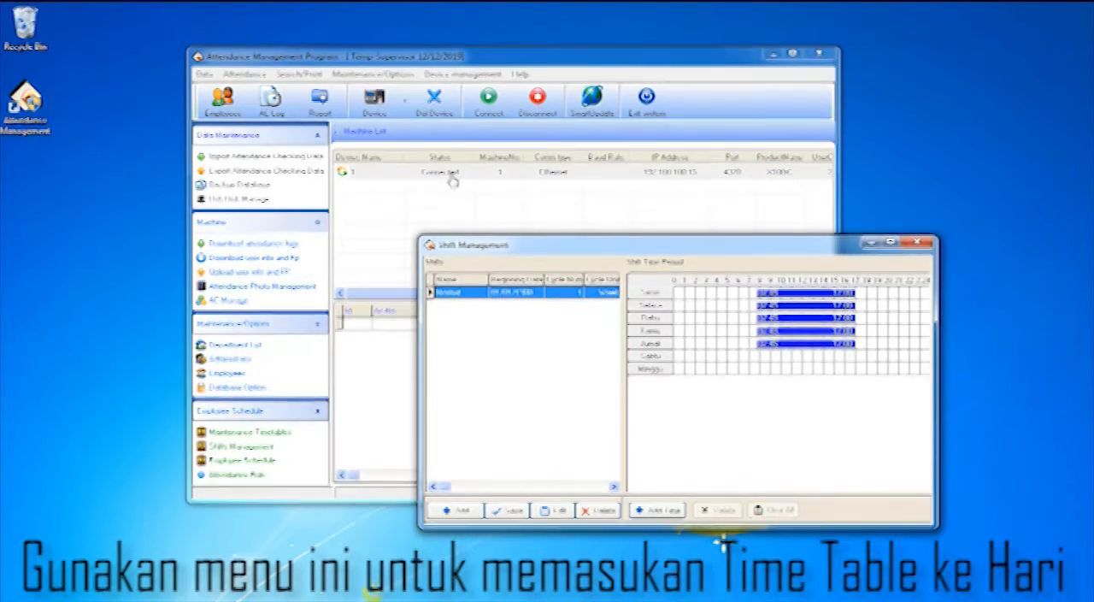
pyautogui.press('Right')
pyautogui.press('Left')
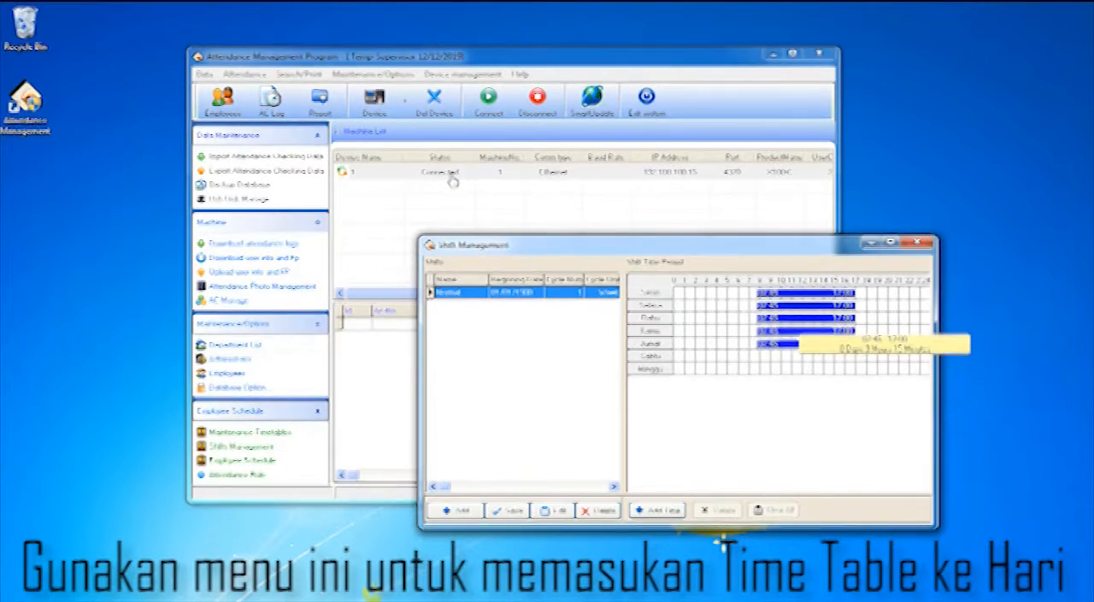
# Add the 07:45-15:00 timetable to the Normal shift for Sabtu only, and close shift management
pyautogui.click(657, 510)
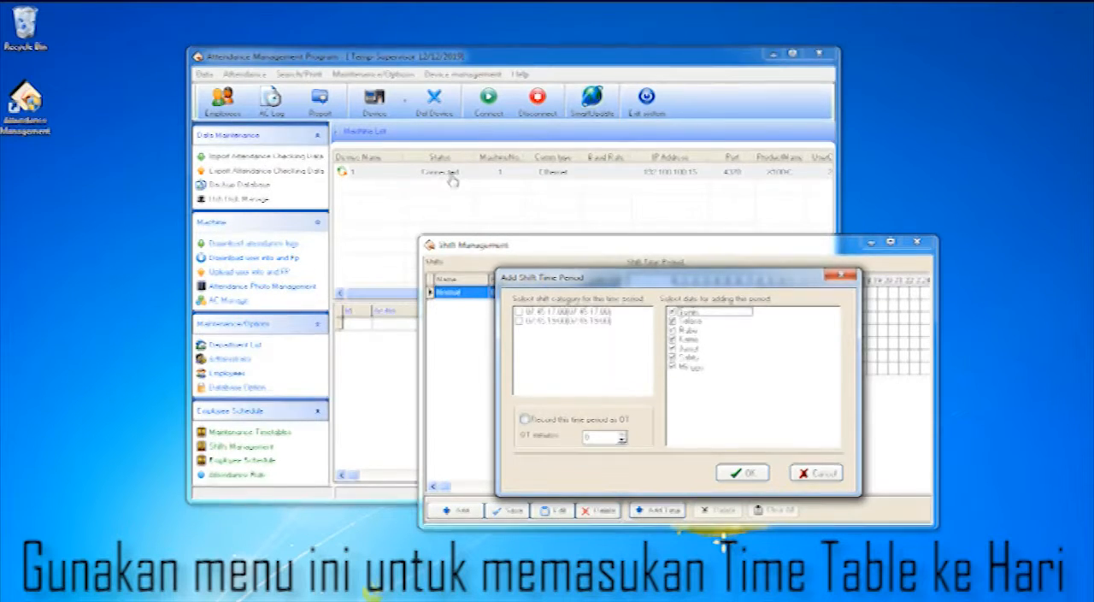
pyautogui.click(519, 320)
pyautogui.click(673, 312)
pyautogui.click(673, 321)
pyautogui.click(673, 330)
pyautogui.click(673, 339)
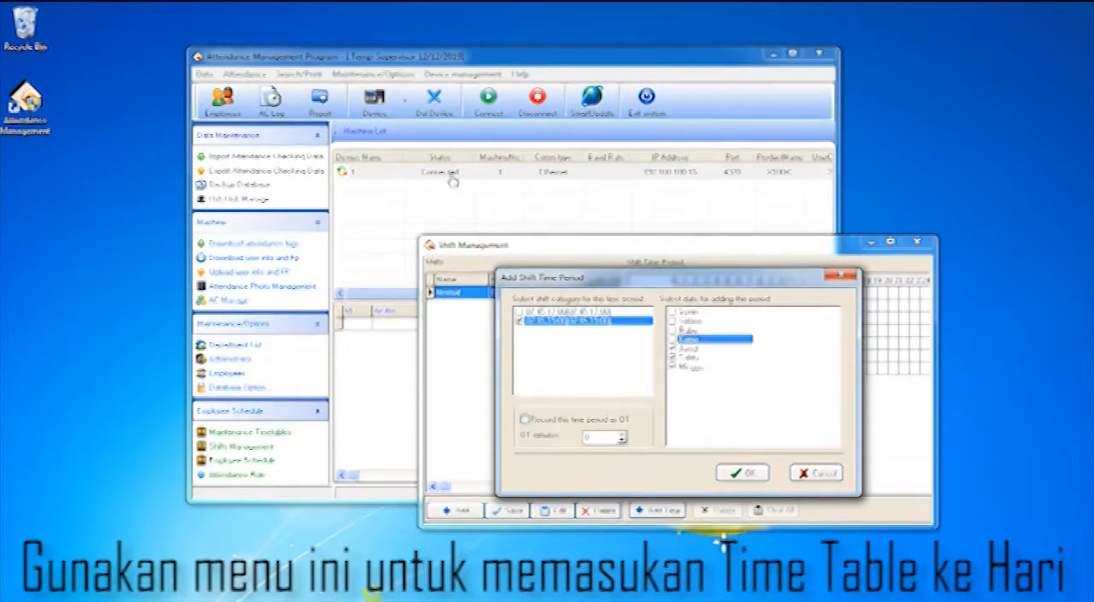
pyautogui.click(673, 349)
pyautogui.click(673, 367)
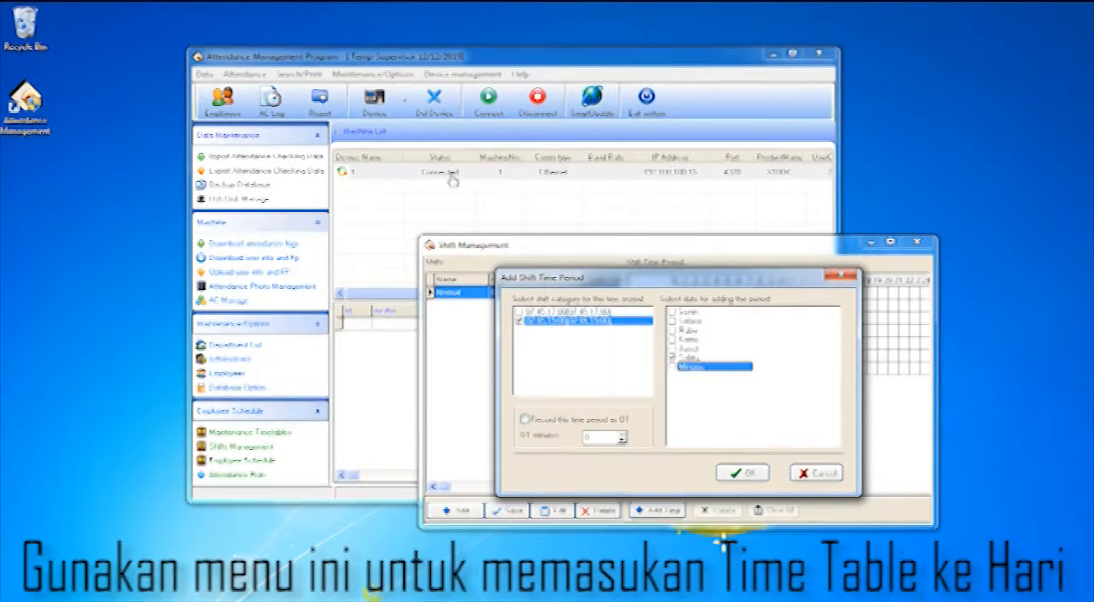
pyautogui.click(742, 473)
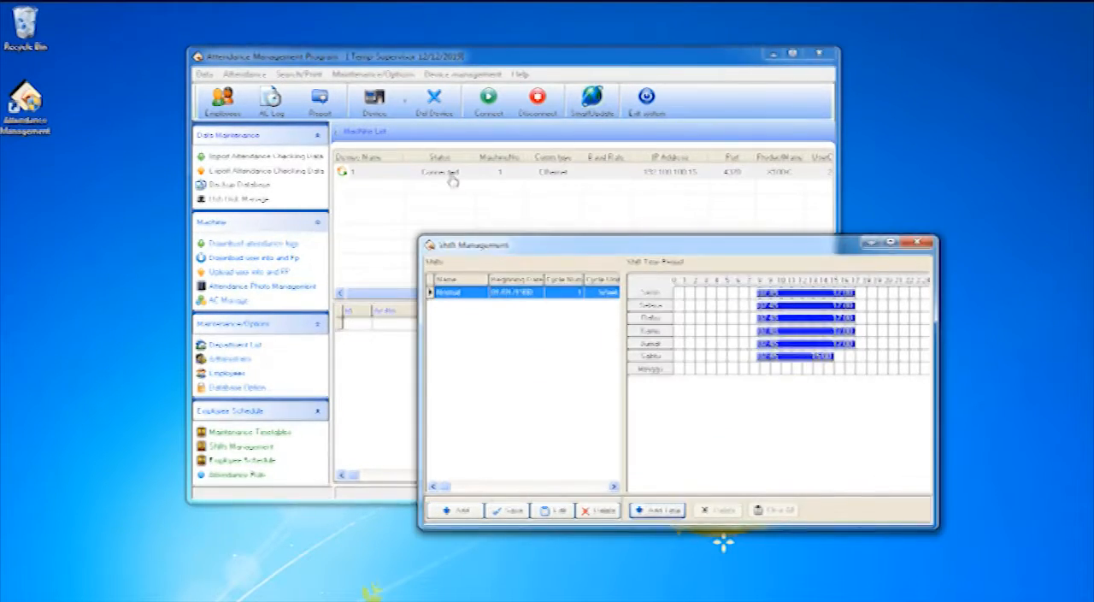
pyautogui.click(825, 354)
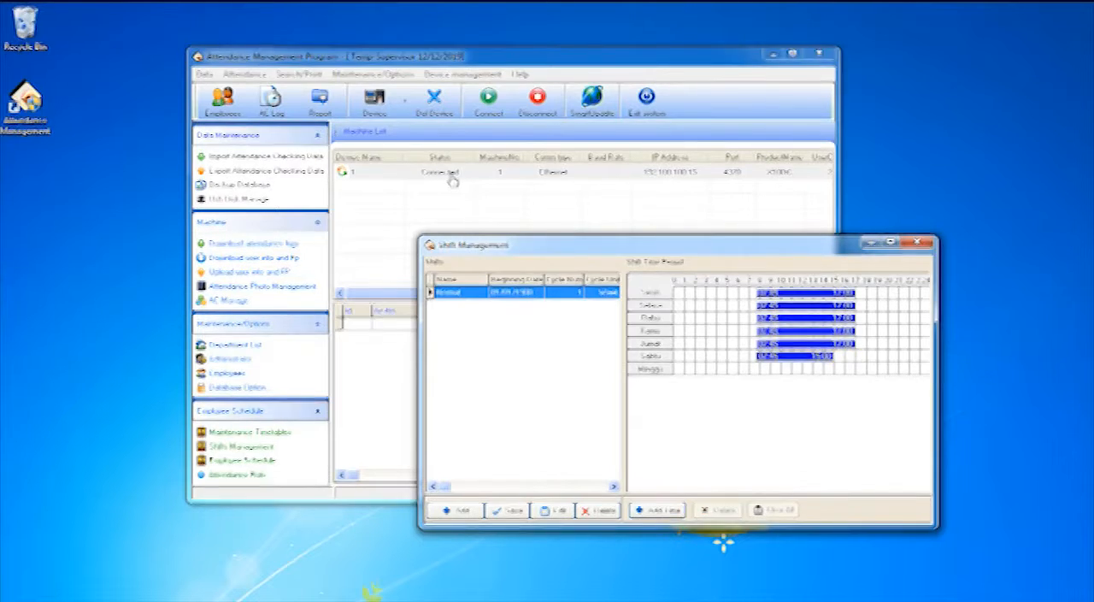
pyautogui.moveTo(841, 332)
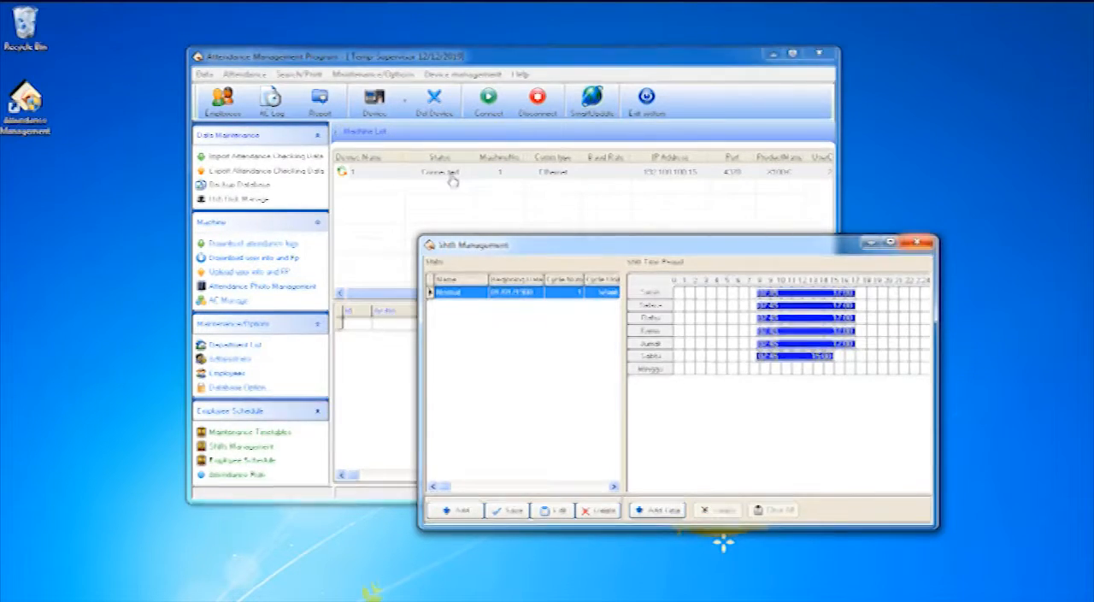
pyautogui.click(917, 243)
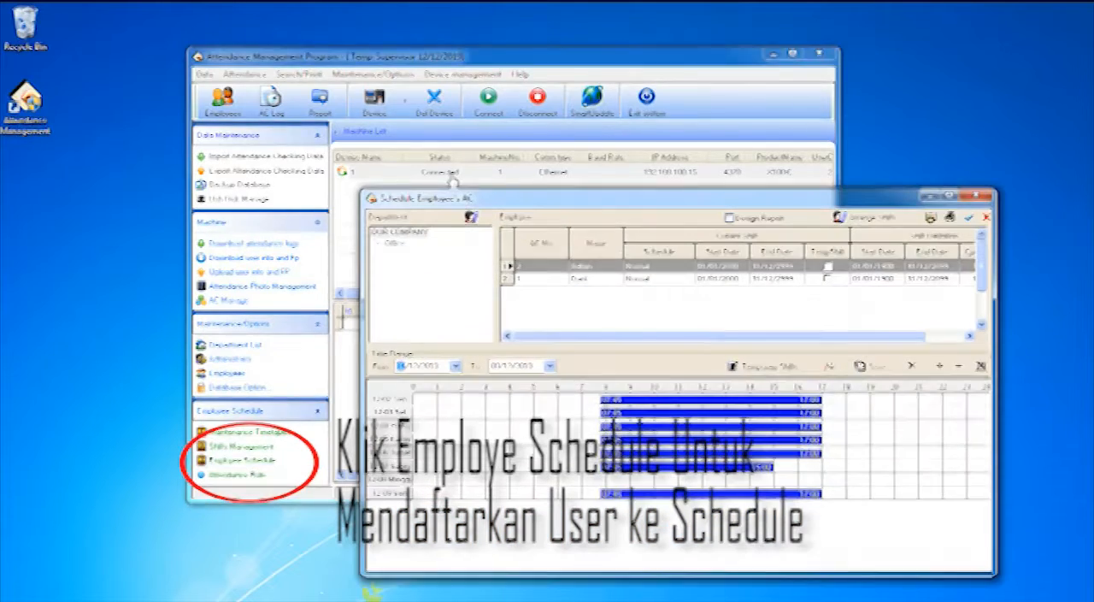
# Review the assigned shift of each listed employee in the employee schedule and close it
pyautogui.click(596, 266)
pyautogui.click(596, 279)
pyautogui.click(557, 266)
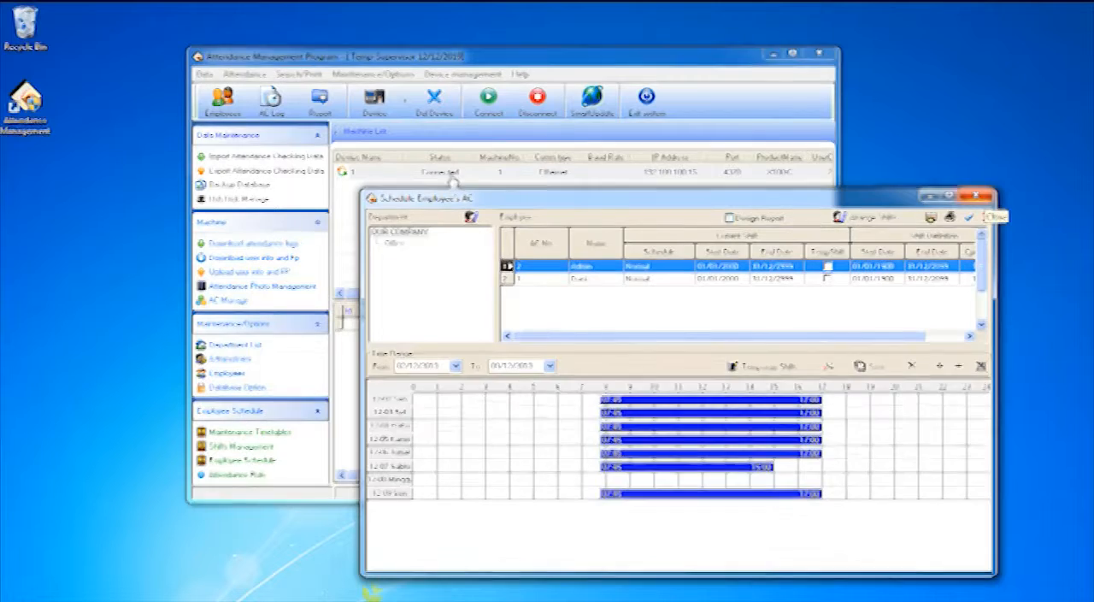
pyautogui.click(976, 198)
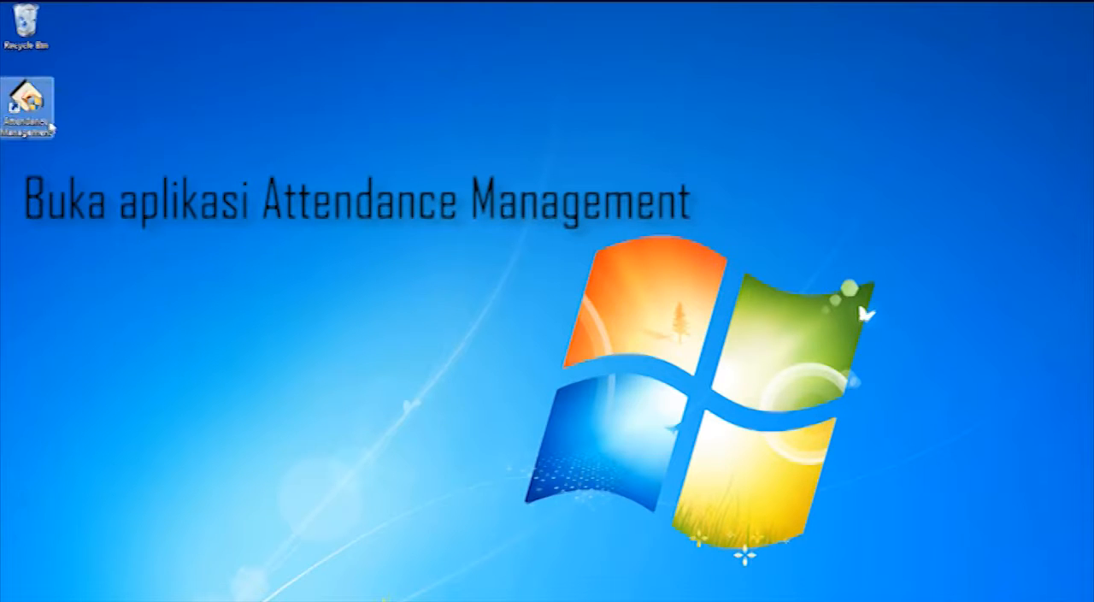
# Launch Attendance Management and select device 1 in the machine list
pyautogui.doubleClick(28, 104)
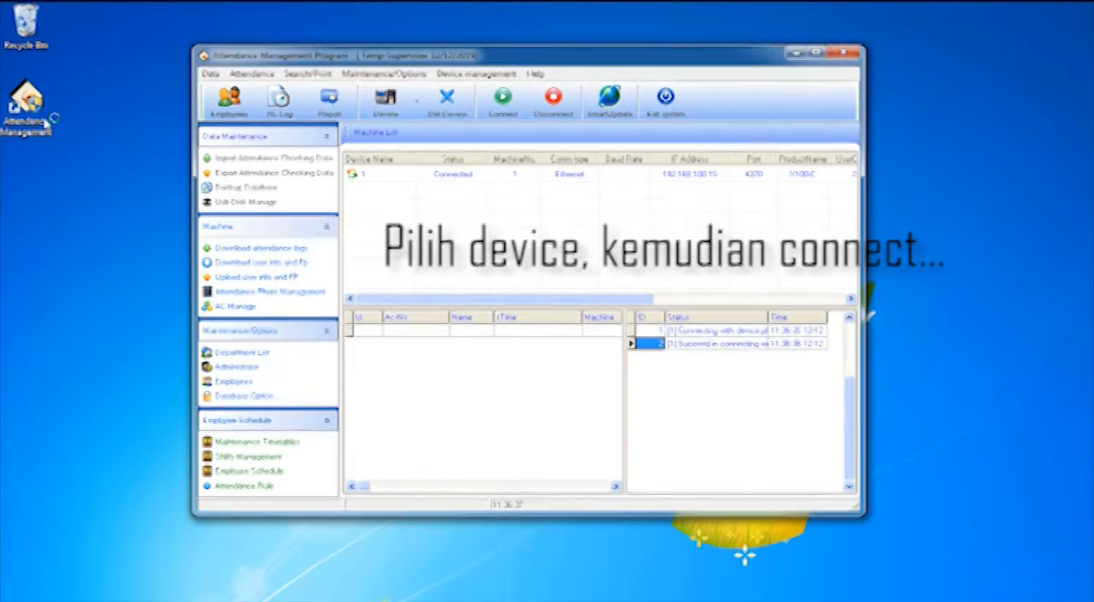
pyautogui.click(440, 174)
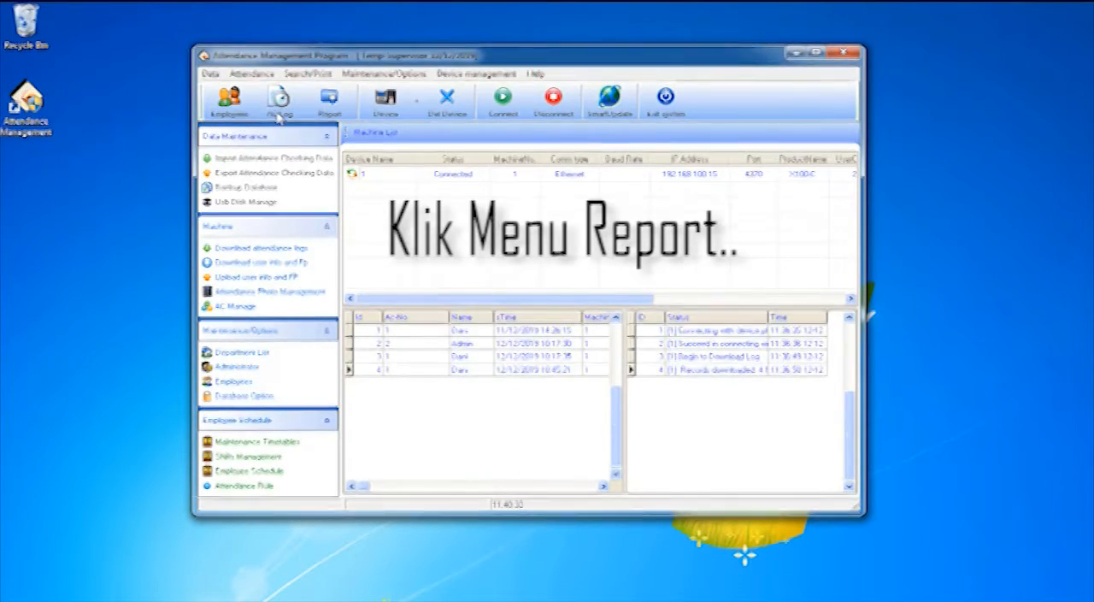
# Open the attendance report and calculate it for all names in the Office department from 09/12/2019 to 12/12/2019
pyautogui.click(329, 100)
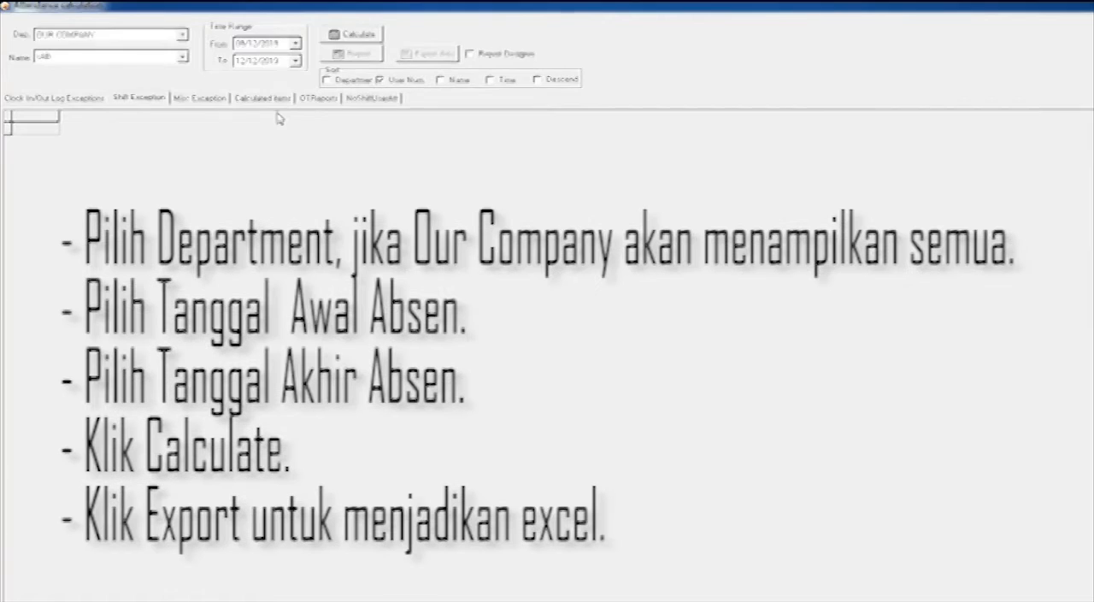
pyautogui.hotkey('alt', 'Down')
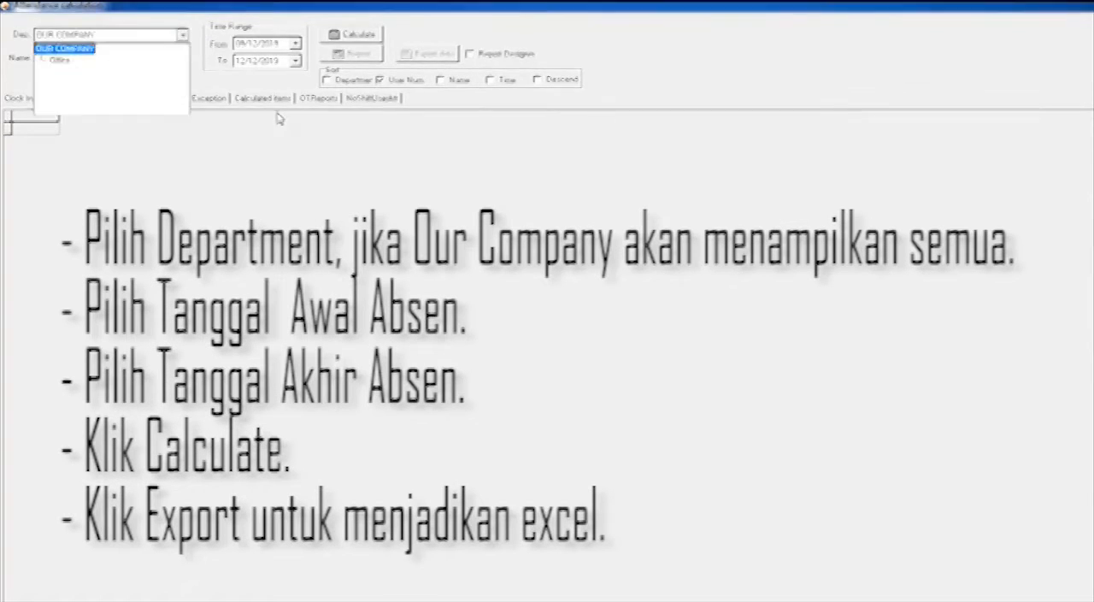
pyautogui.press('Return')
pyautogui.press('Tab')
pyautogui.hotkey('alt', 'Down')
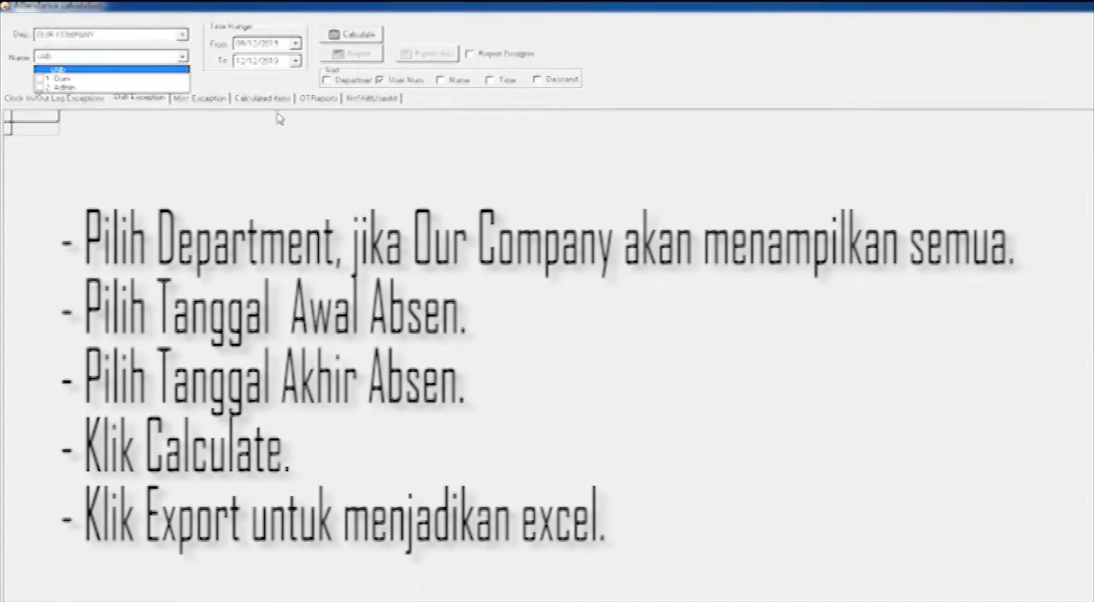
pyautogui.hotkey('shift', 'Tab')
pyautogui.hotkey('alt', 'Down')
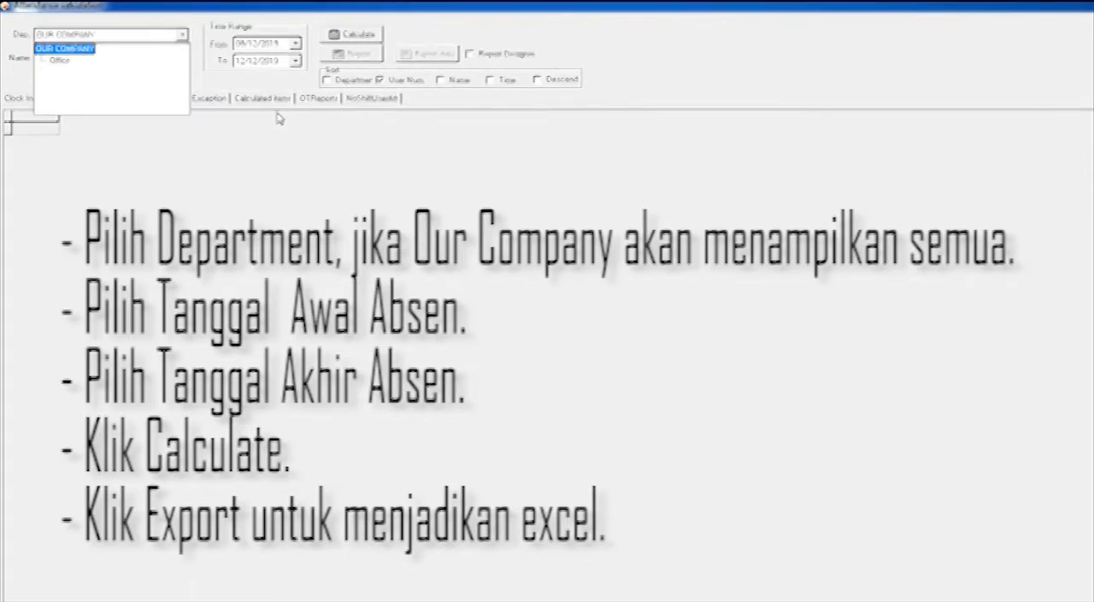
pyautogui.press('Down')
pyautogui.press('Up')
pyautogui.press('Return')
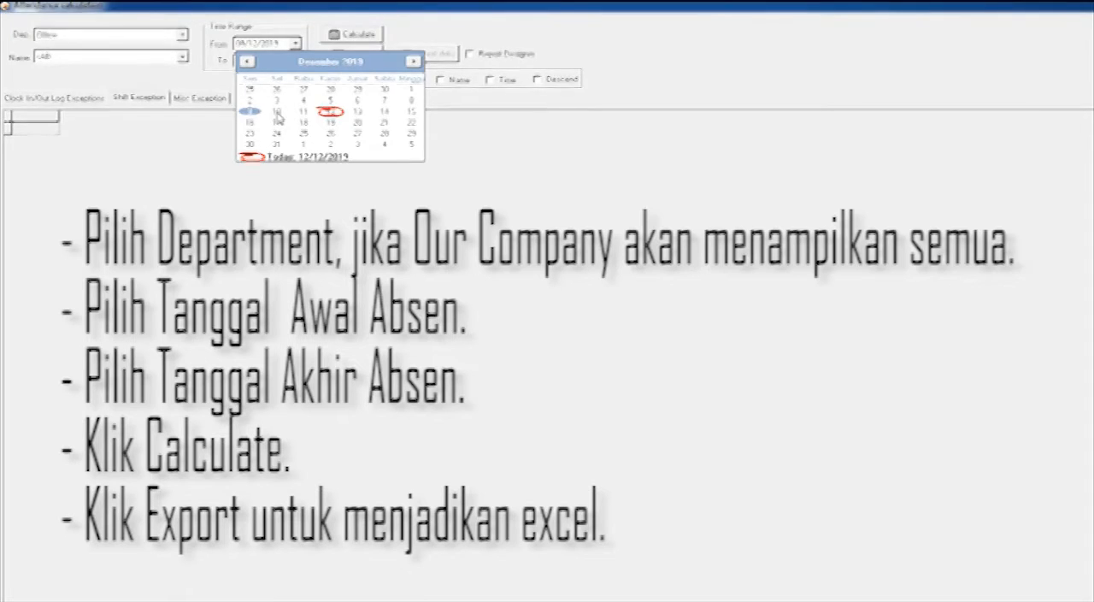
pyautogui.click(277, 114)
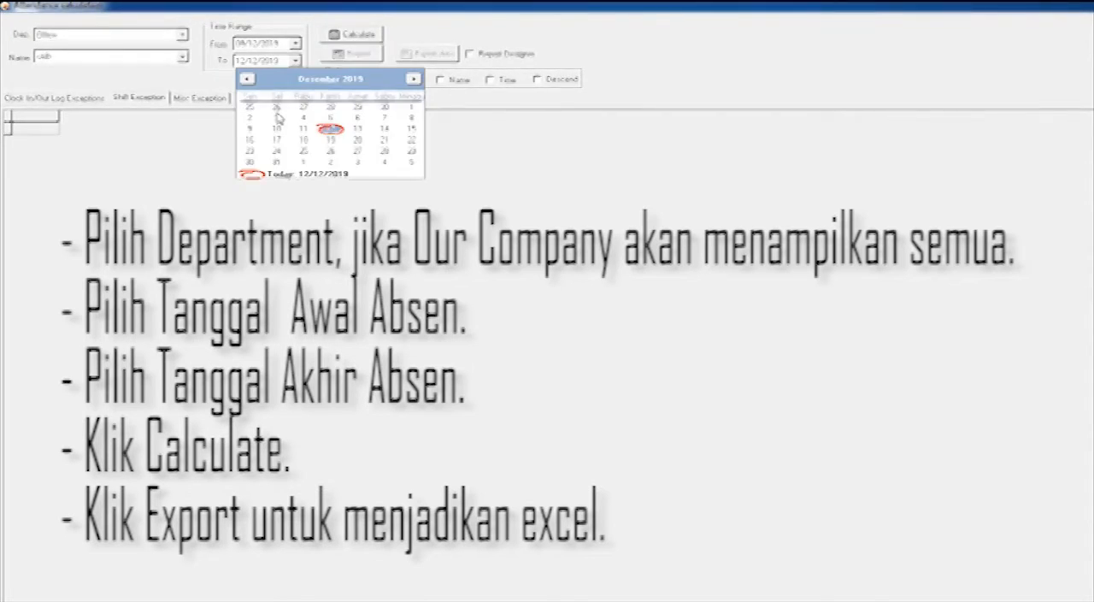
pyautogui.click(277, 118)
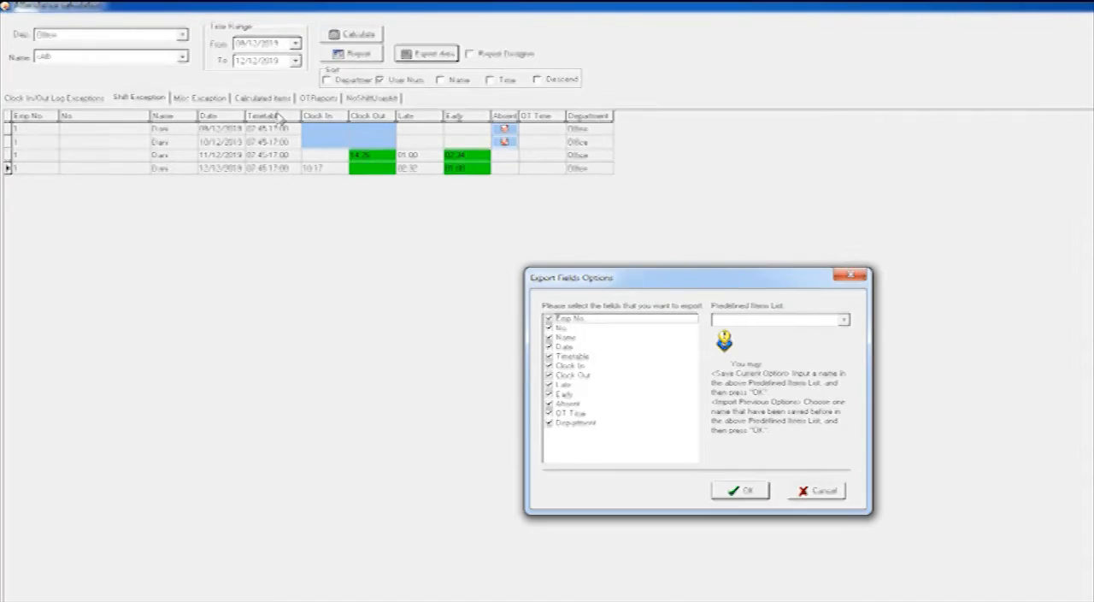
# Export the shift exception report with all fields to a Microsoft Excel file named Absent
pyautogui.click(740, 490)
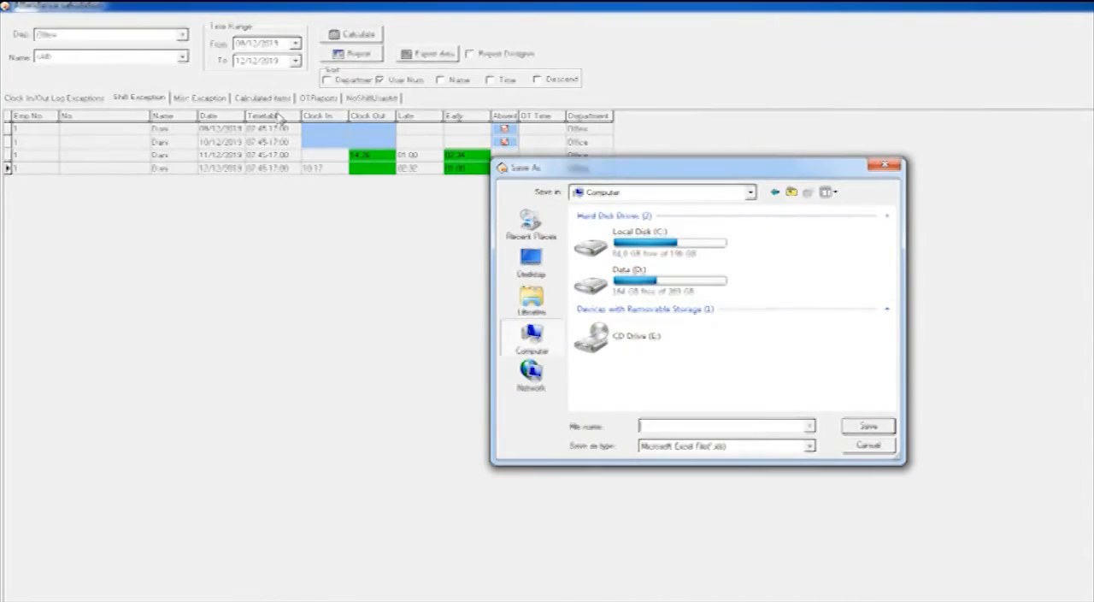
pyautogui.write('Absent')
pyautogui.press('Return')
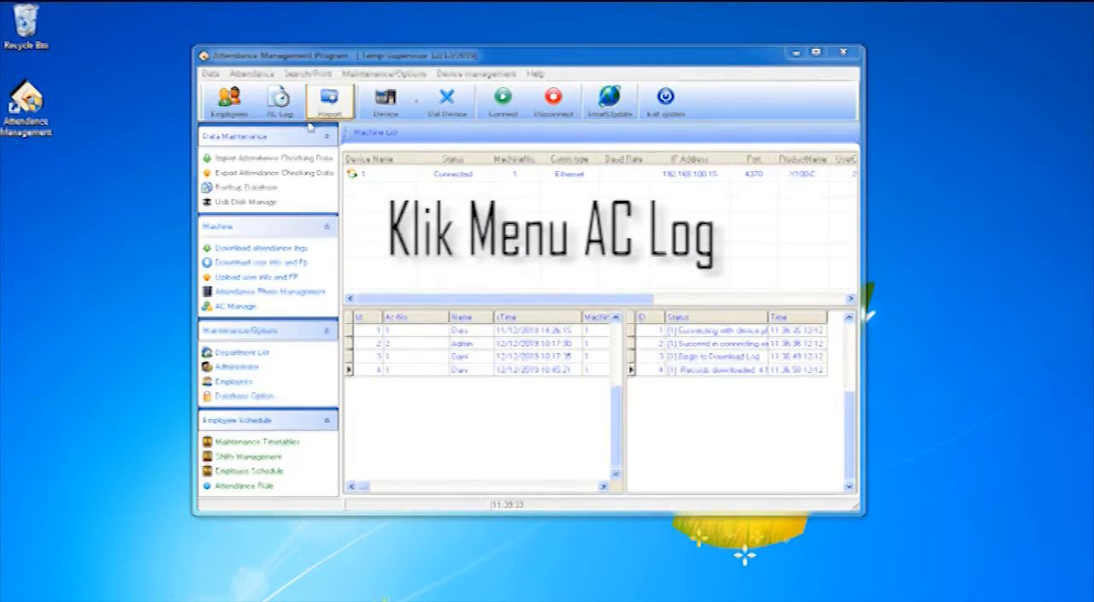
# Open the attendance log search and find all Office department records from 09/12/2019 to 12/12/2019
pyautogui.click(278, 114)
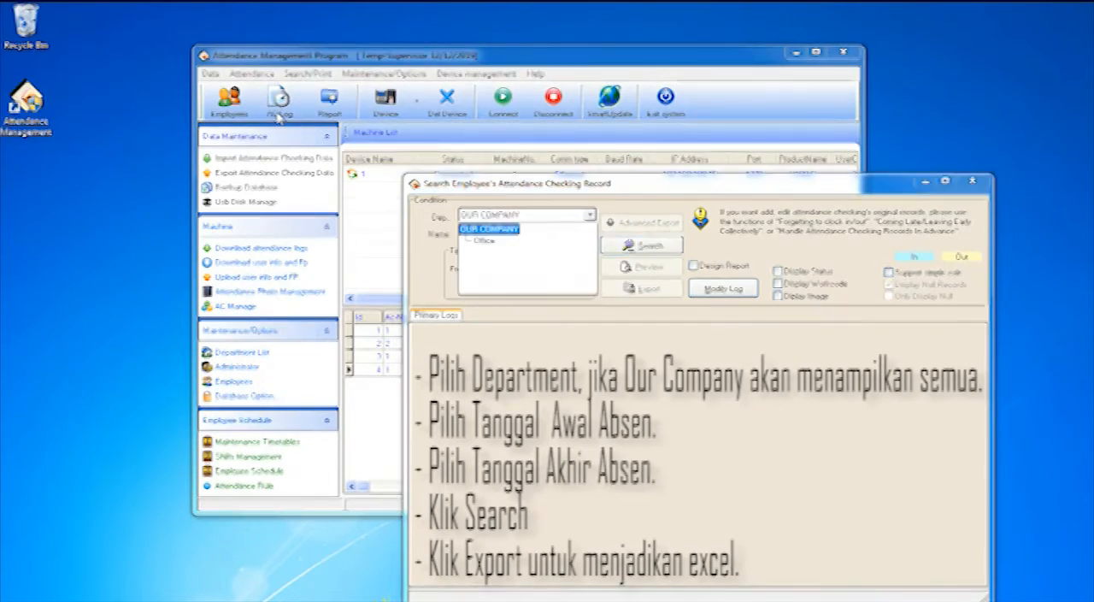
pyautogui.press('Down')
pyautogui.press('Return')
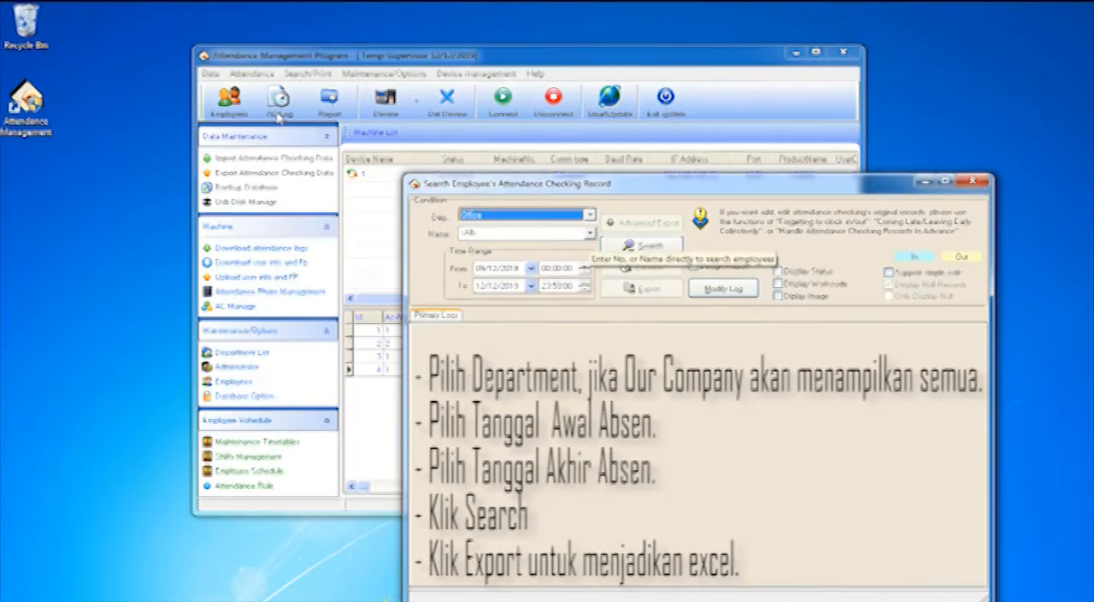
pyautogui.click(590, 234)
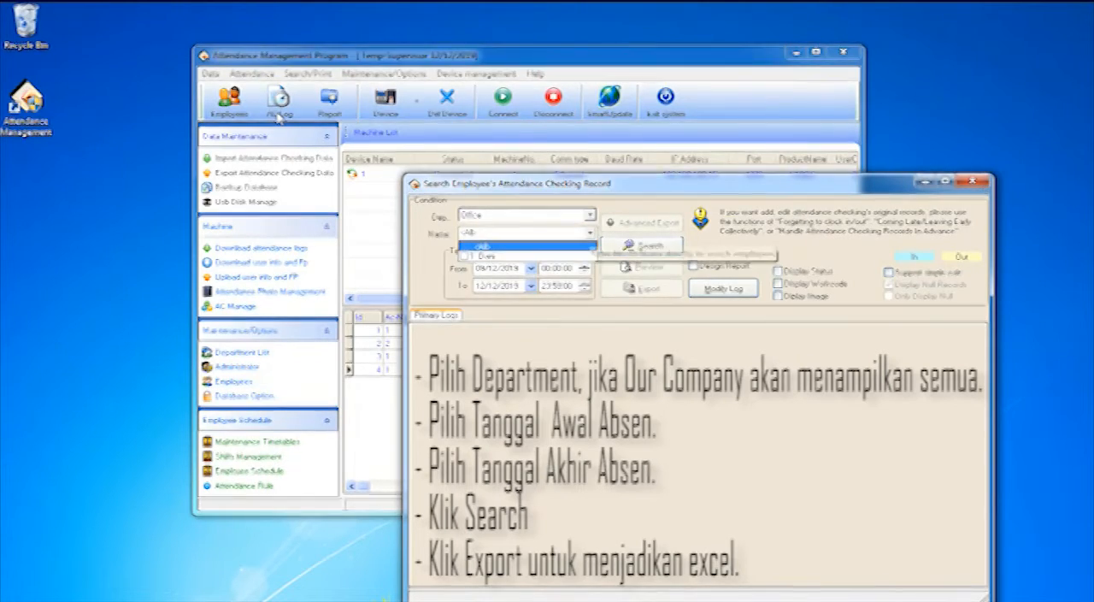
pyautogui.click(531, 268)
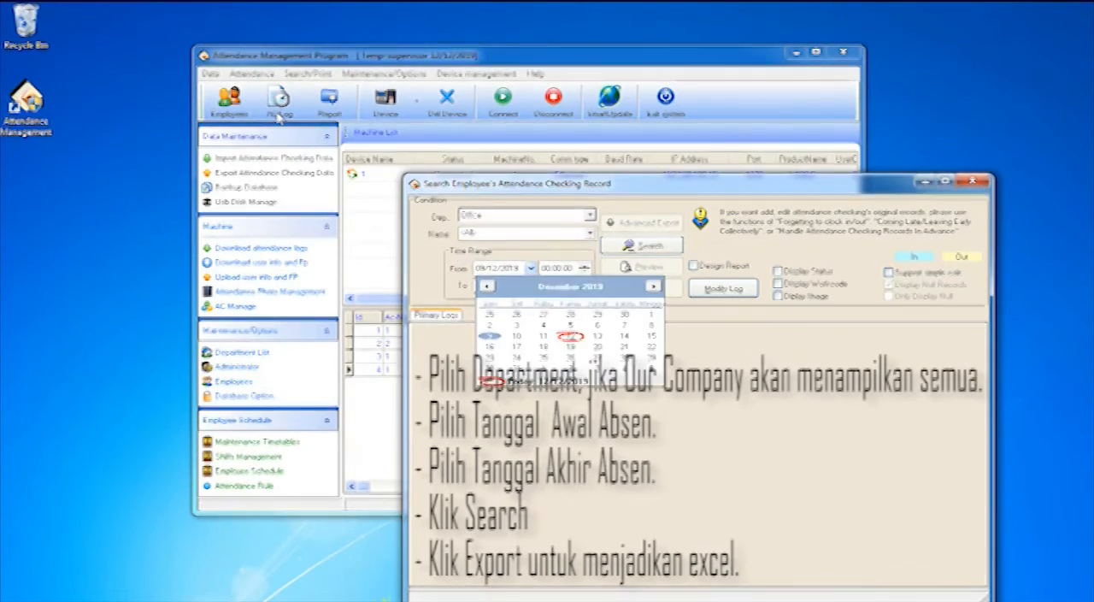
pyautogui.click(490, 336)
pyautogui.click(531, 286)
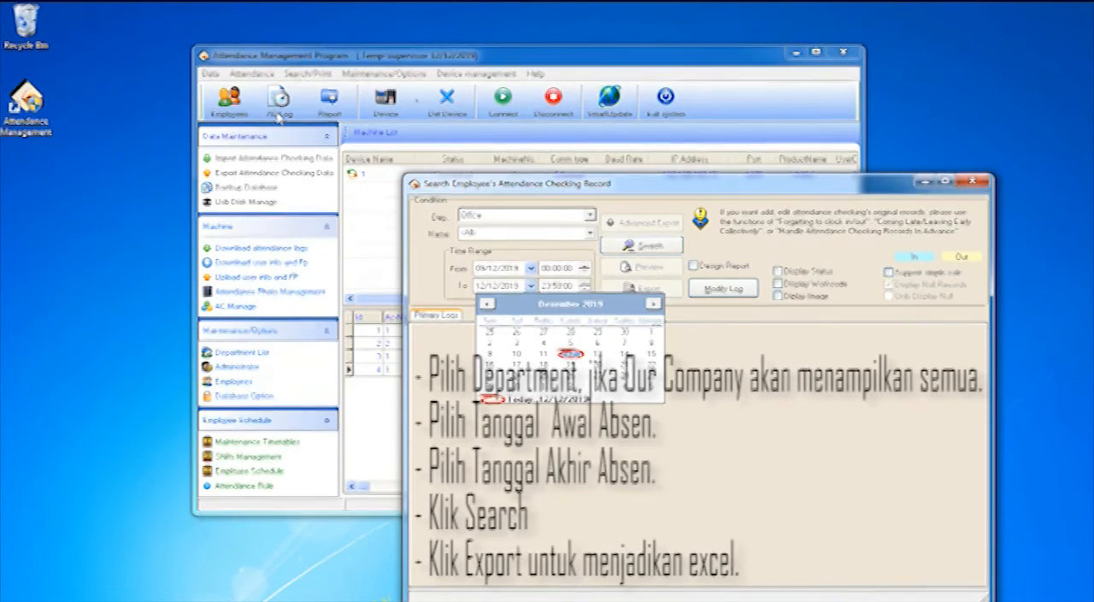
pyautogui.click(570, 354)
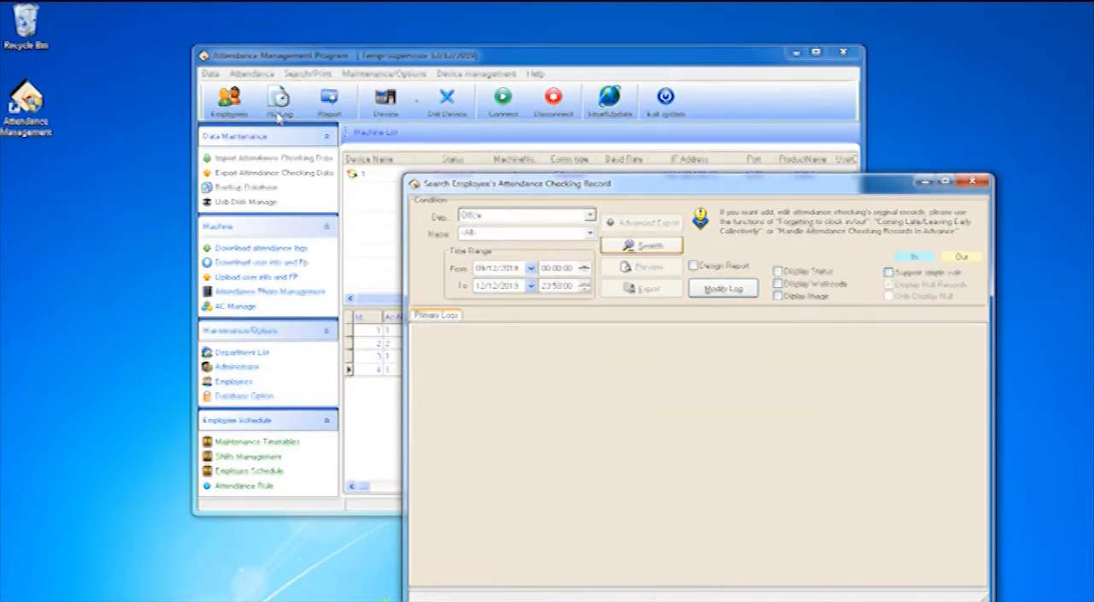
pyautogui.click(642, 245)
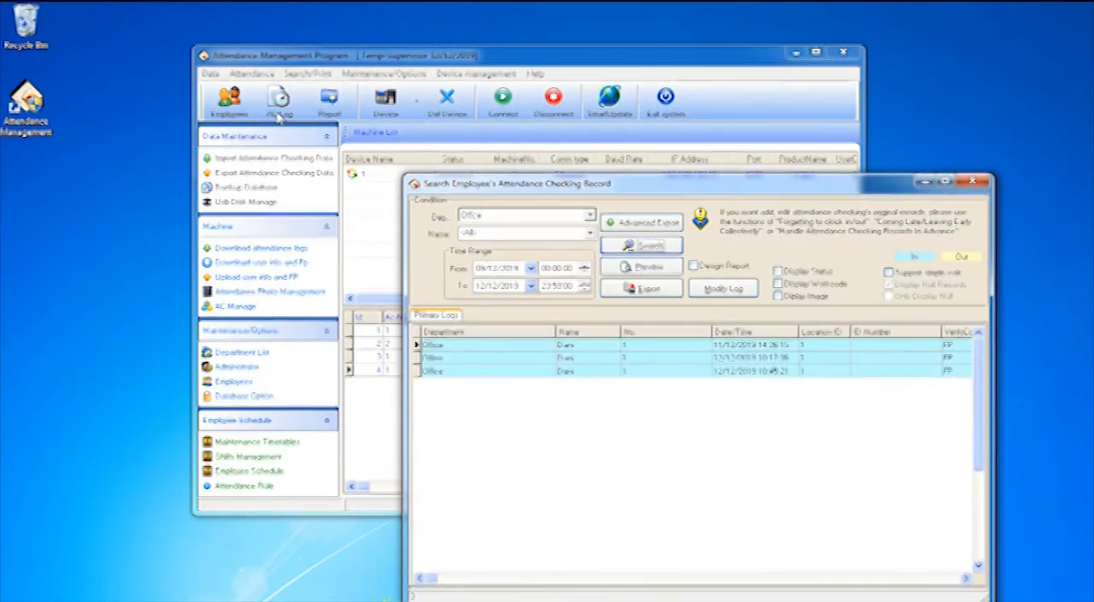
# Change the log search department to OUR COMPANY and run the search again
pyautogui.click(590, 215)
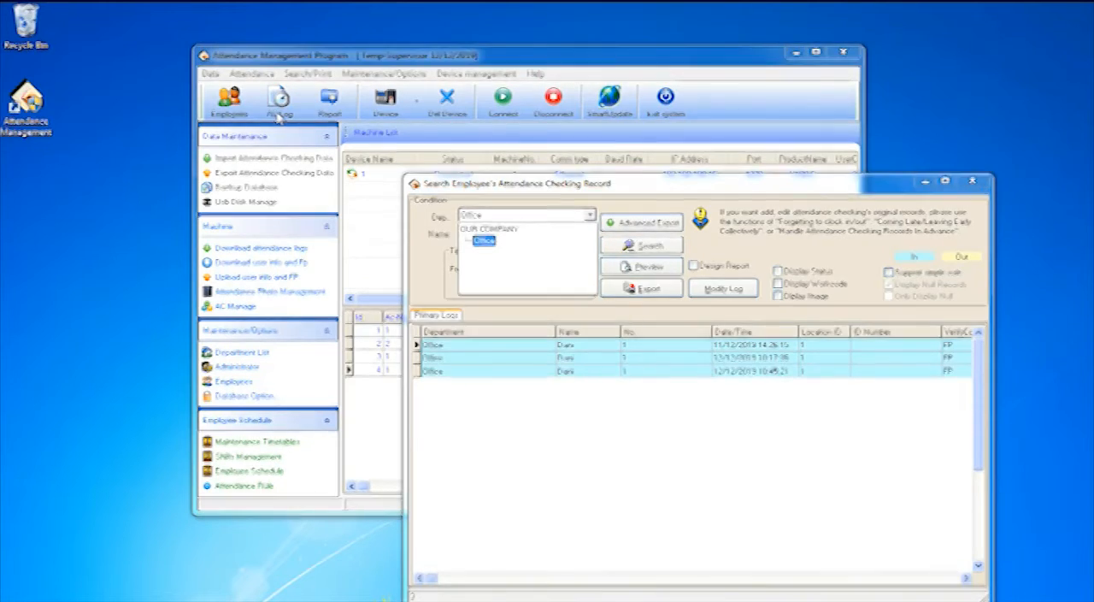
pyautogui.click(489, 229)
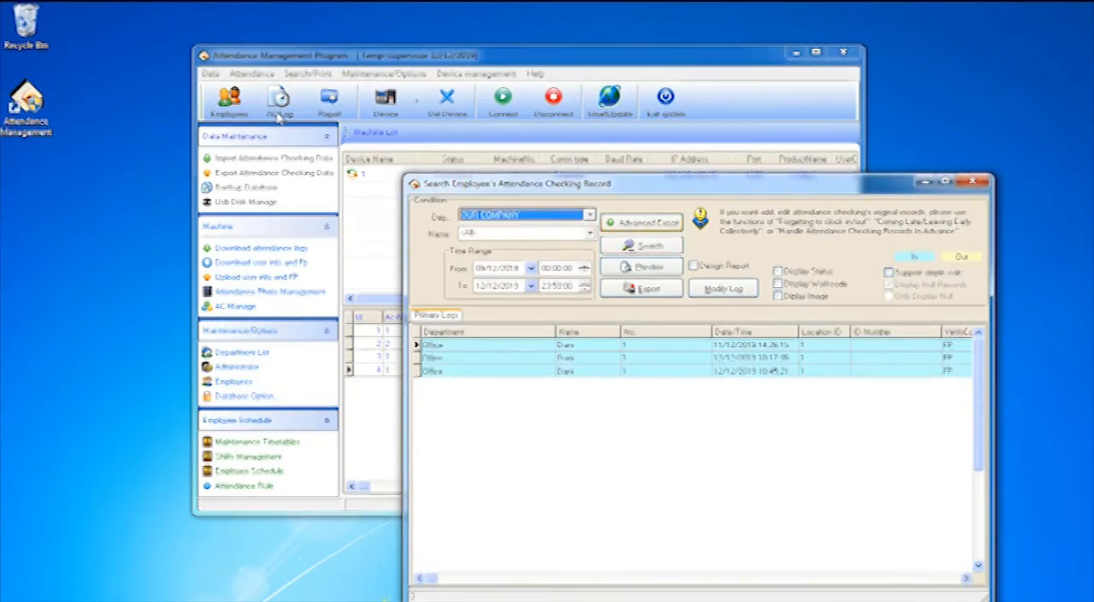
pyautogui.click(641, 246)
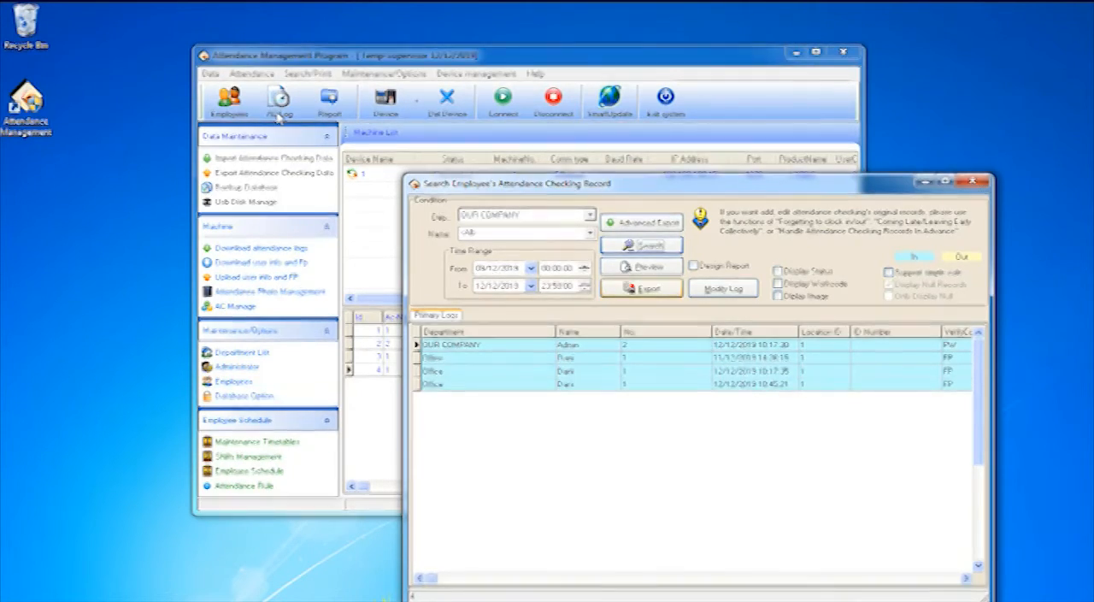
# Export the found attendance logs with all fields to a Microsoft Excel file named Absen
pyautogui.click(641, 289)
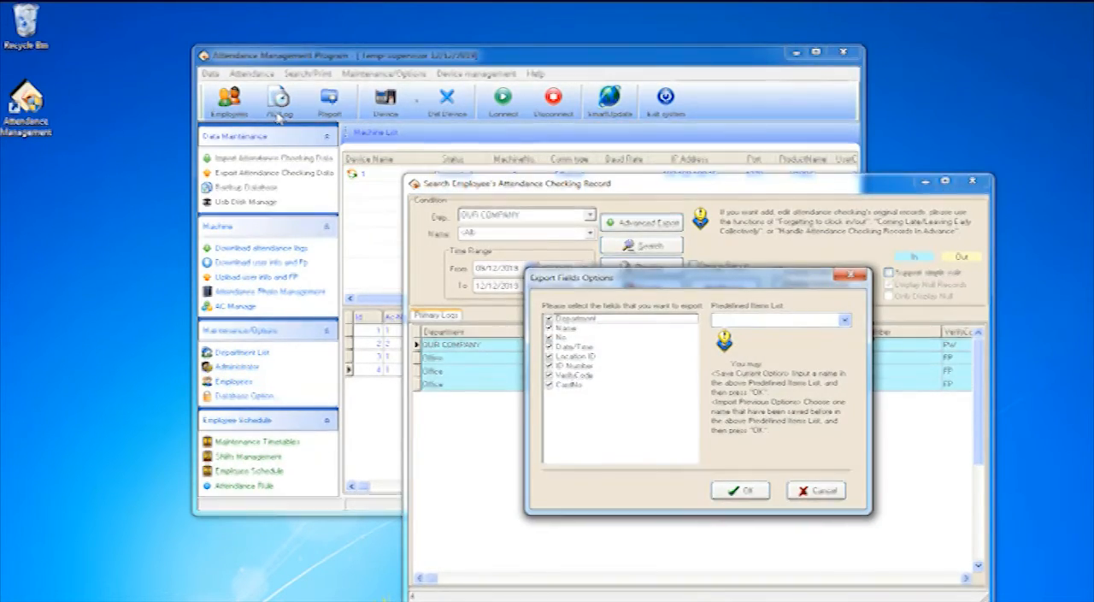
pyautogui.click(741, 490)
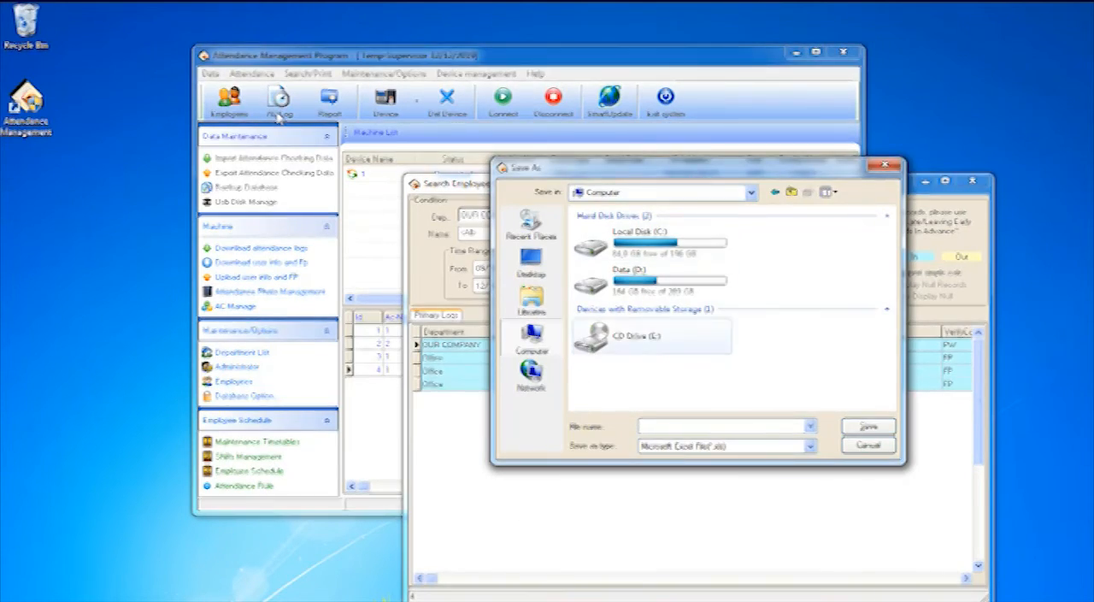
pyautogui.write('Absen')
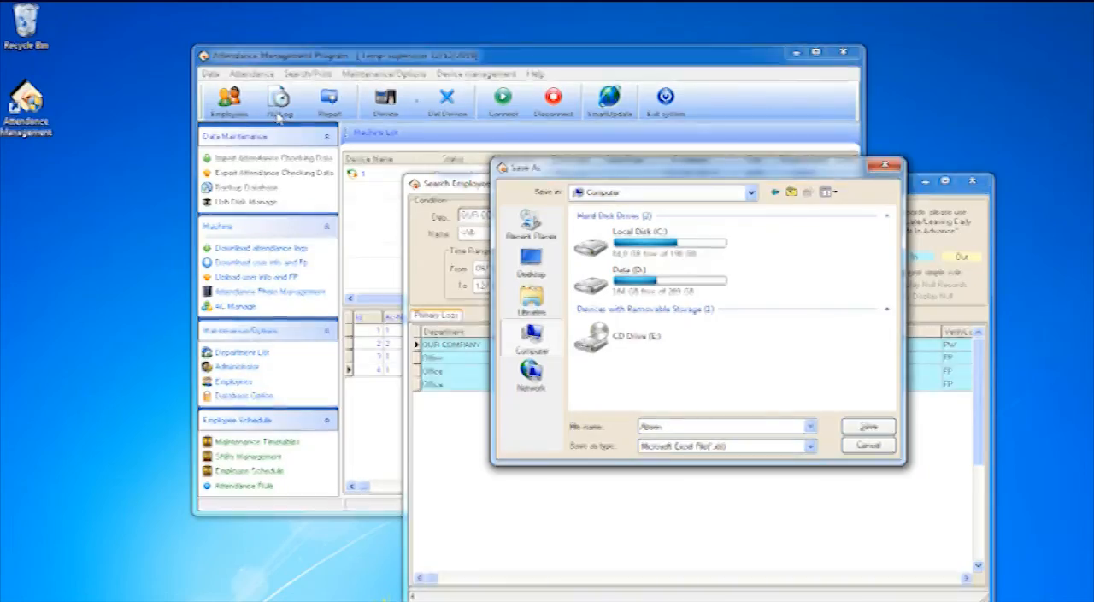